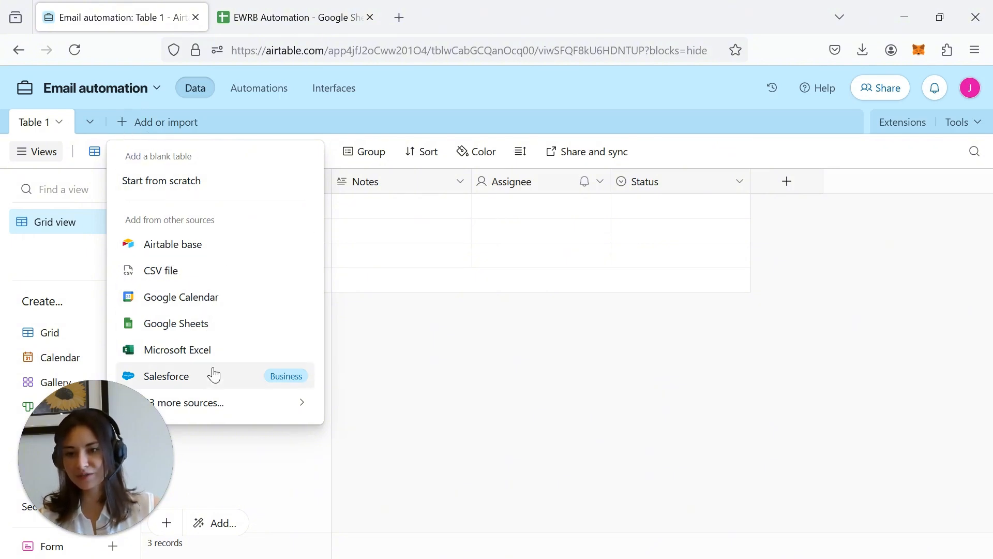
# - Import the EWRB Automation Google Sheet from the connected Google account into a new table
pyautogui.click(198, 326)
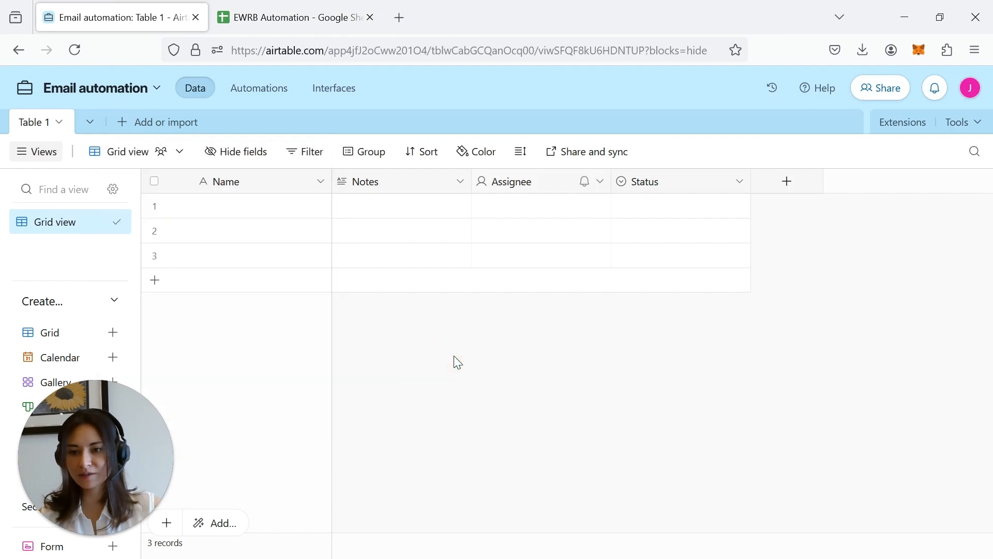
pyautogui.click(486, 348)
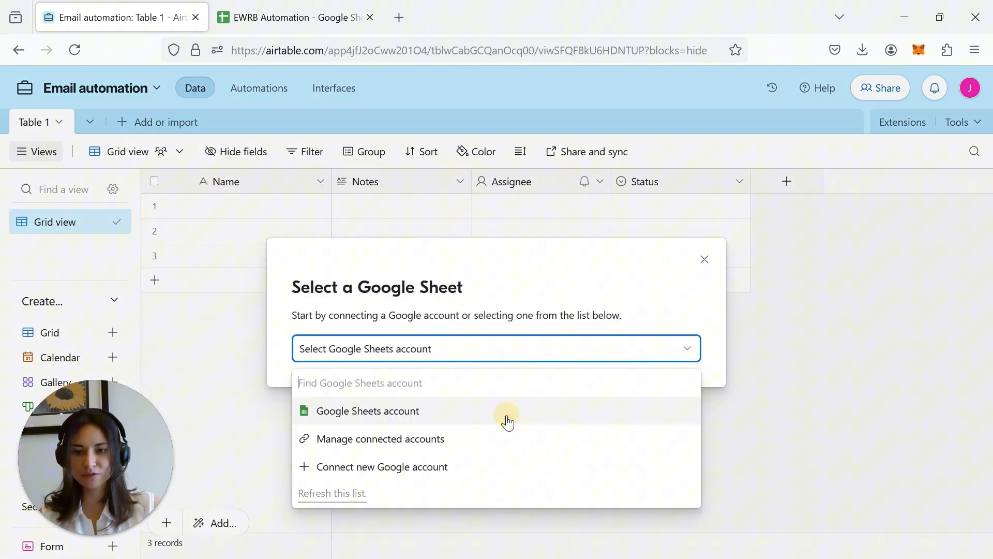
pyautogui.click(409, 411)
pyautogui.click(235, 501)
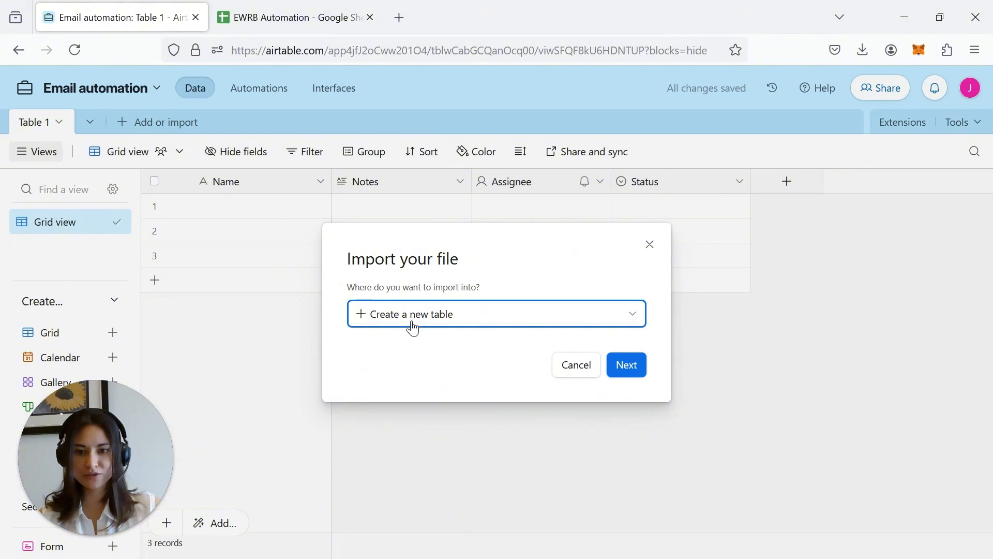
pyautogui.click(627, 365)
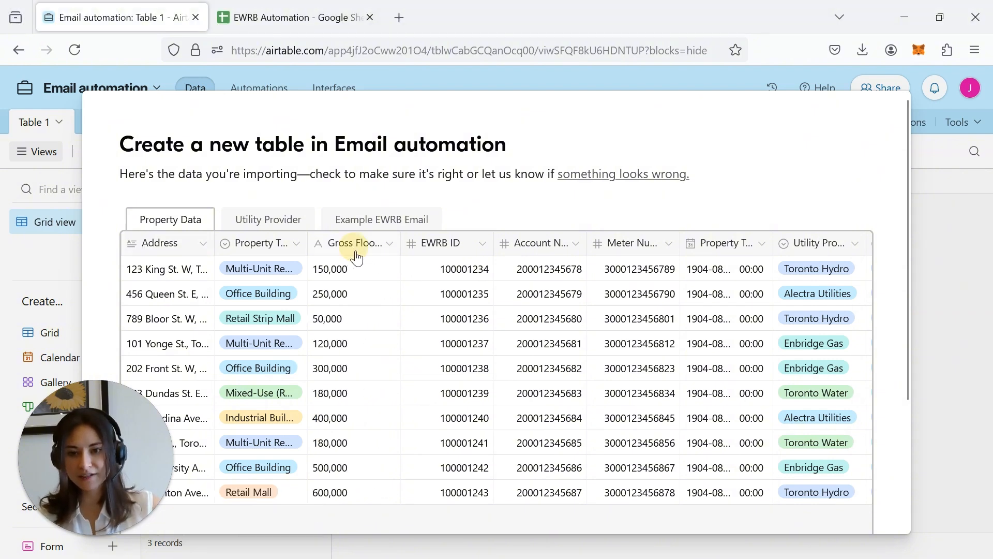
# - Set Gross Floor Area to Number; make EWRB ID, Account Number, Meter Number and Property Tax Roll Number single line text
pyautogui.click(355, 253)
pyautogui.click(355, 475)
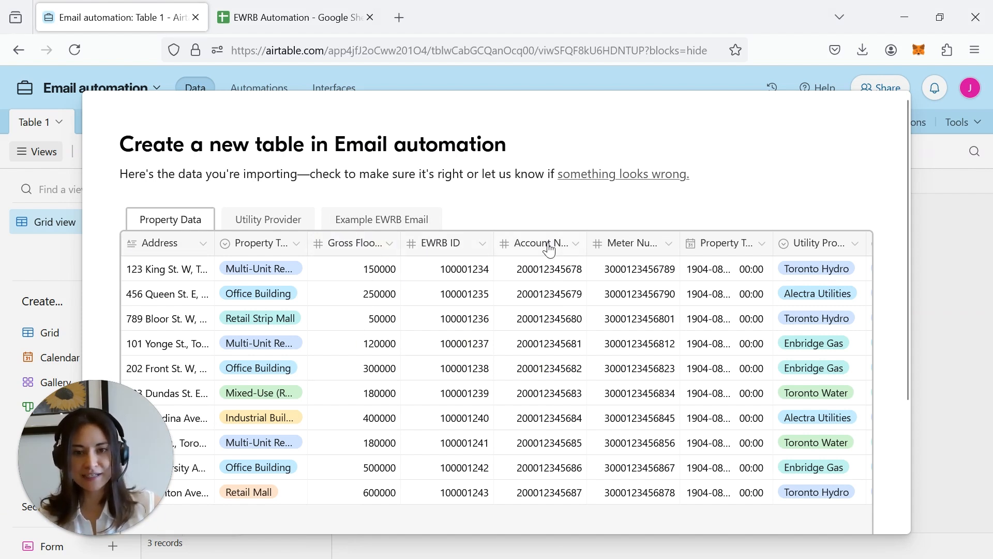
pyautogui.click(482, 243)
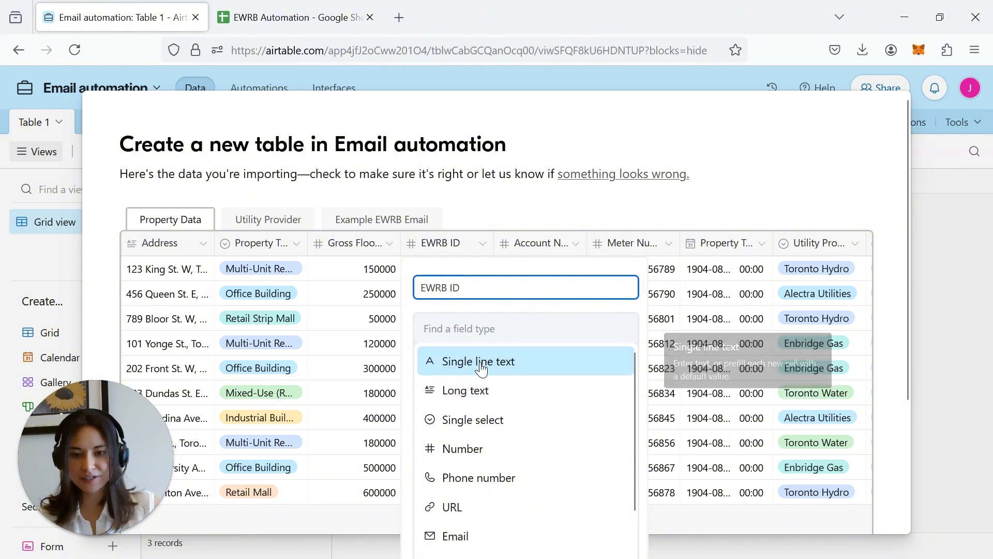
pyautogui.click(483, 362)
pyautogui.click(576, 243)
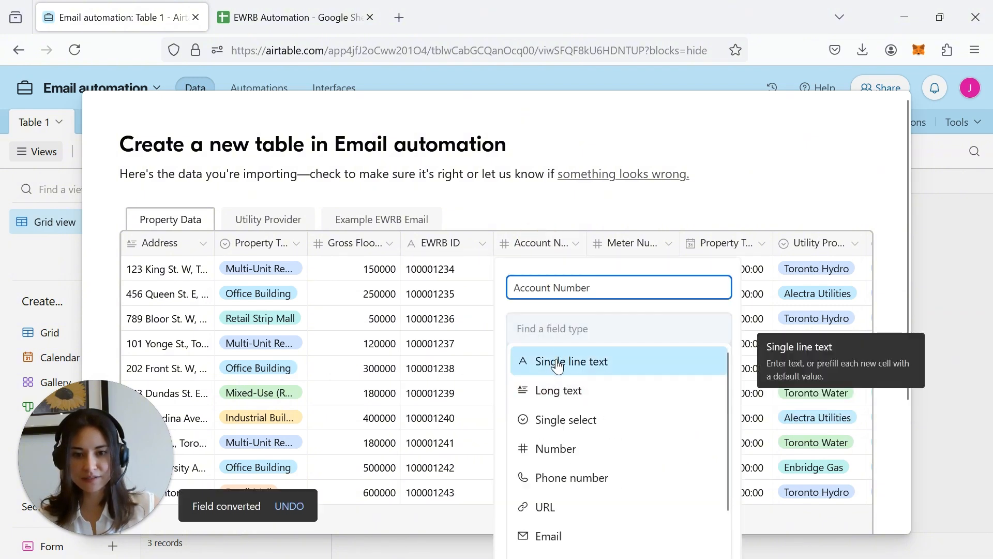
pyautogui.click(533, 359)
pyautogui.click(610, 243)
pyautogui.click(667, 359)
pyautogui.click(725, 244)
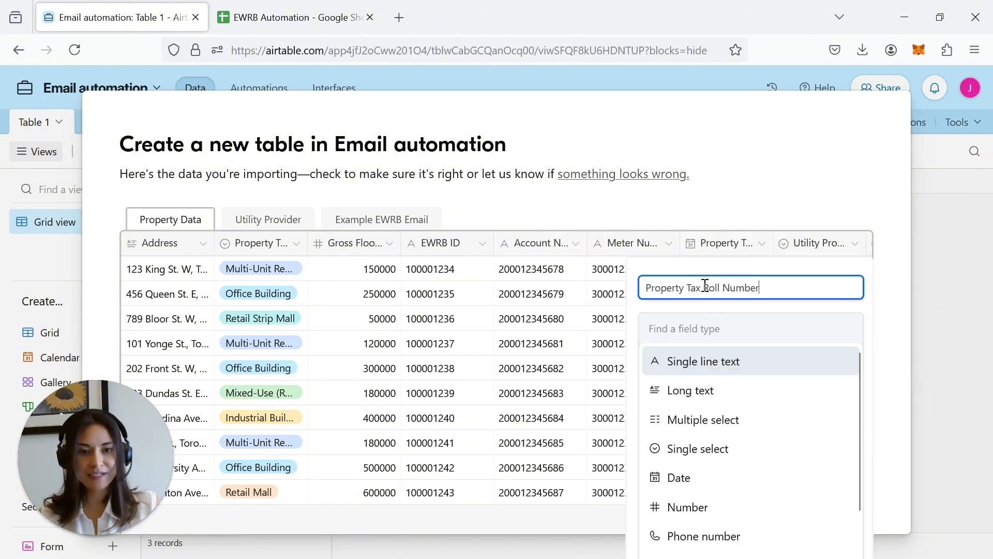
pyautogui.click(755, 361)
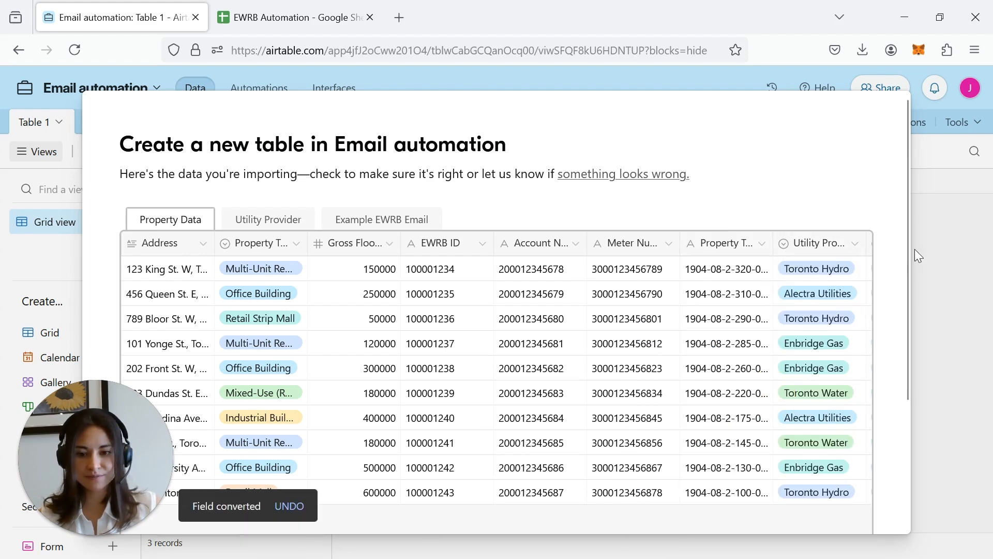
pyautogui.hscroll(3, 291, 255)
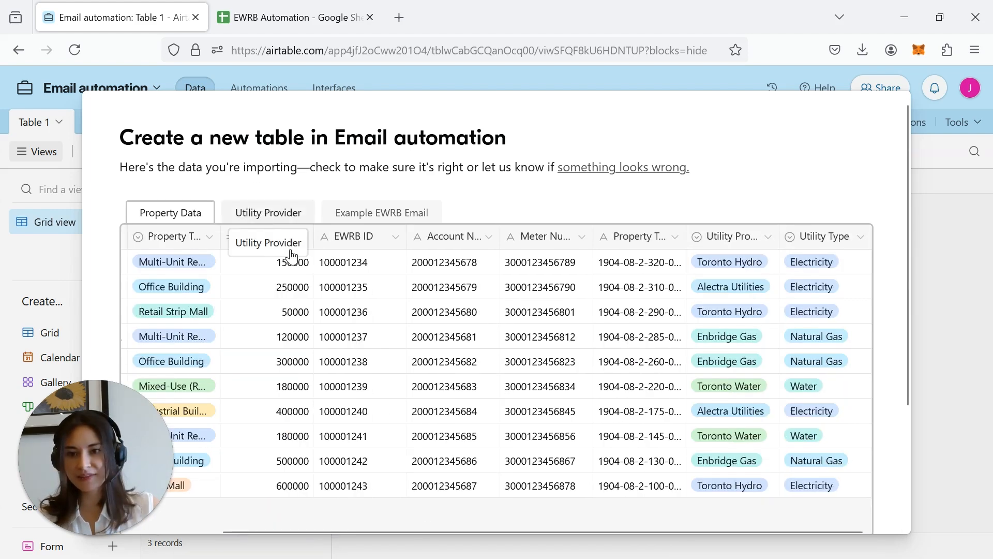
# - Make the Utility Provider sheet's Email column an Email field
pyautogui.click(271, 212)
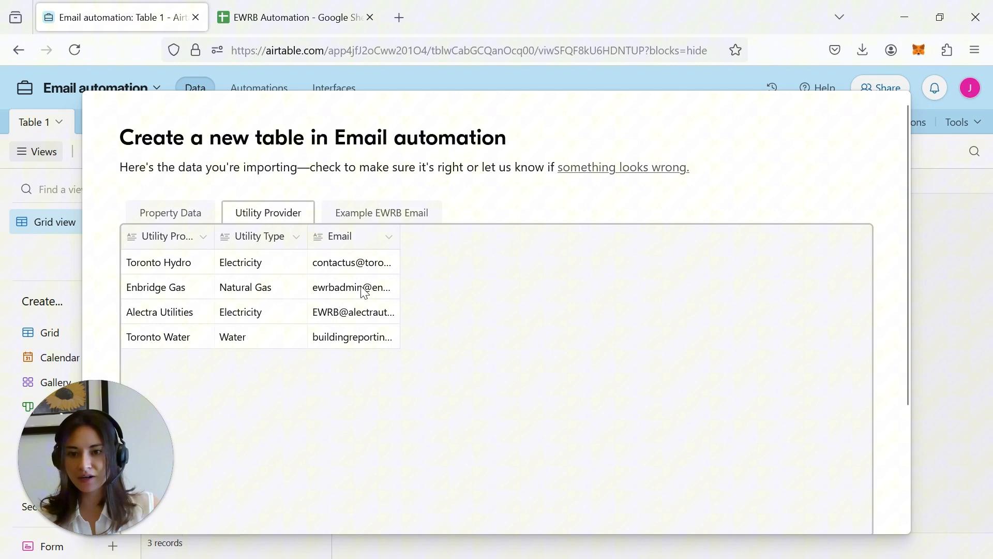
pyautogui.click(327, 241)
pyautogui.scroll(-3, 412, 414)
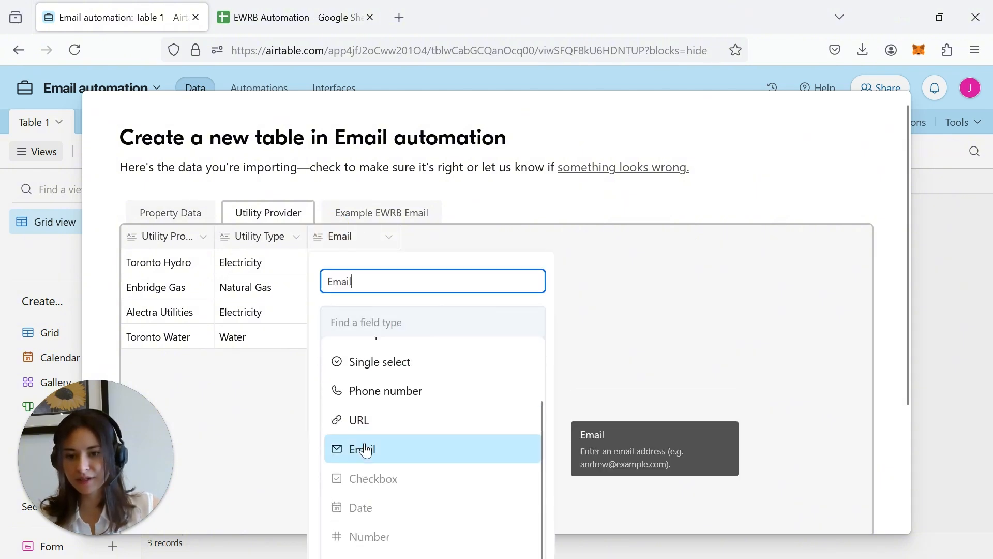
pyautogui.click(365, 449)
# - Exclude the Example EWRB Email sheet and import the other two sheets
pyautogui.click(382, 213)
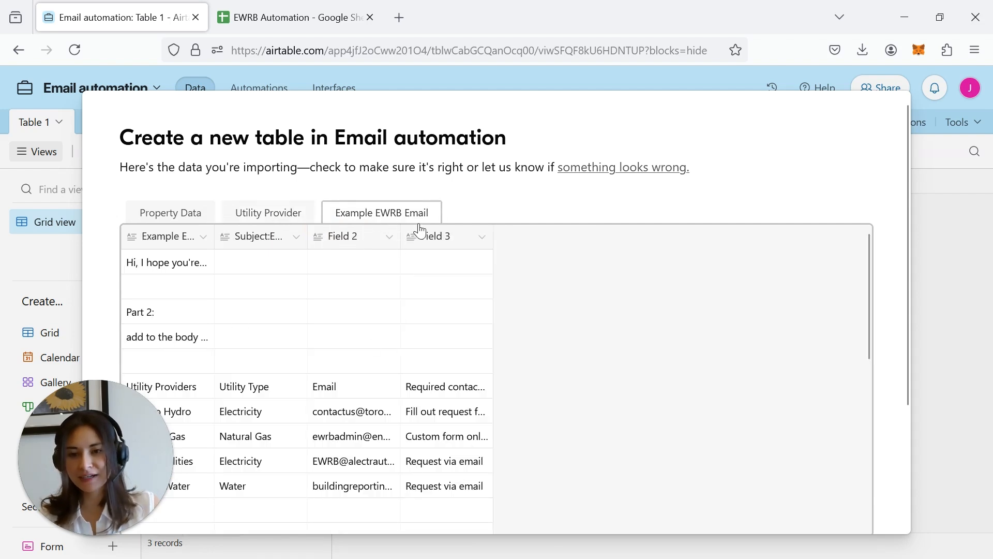
pyautogui.click(256, 214)
pyautogui.scroll(-3, 569, 386)
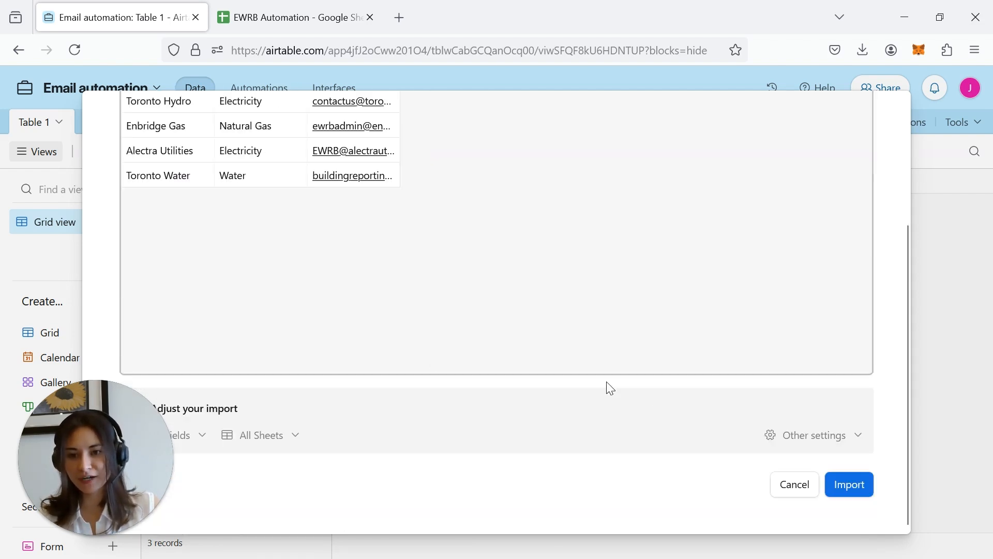
pyautogui.click(293, 439)
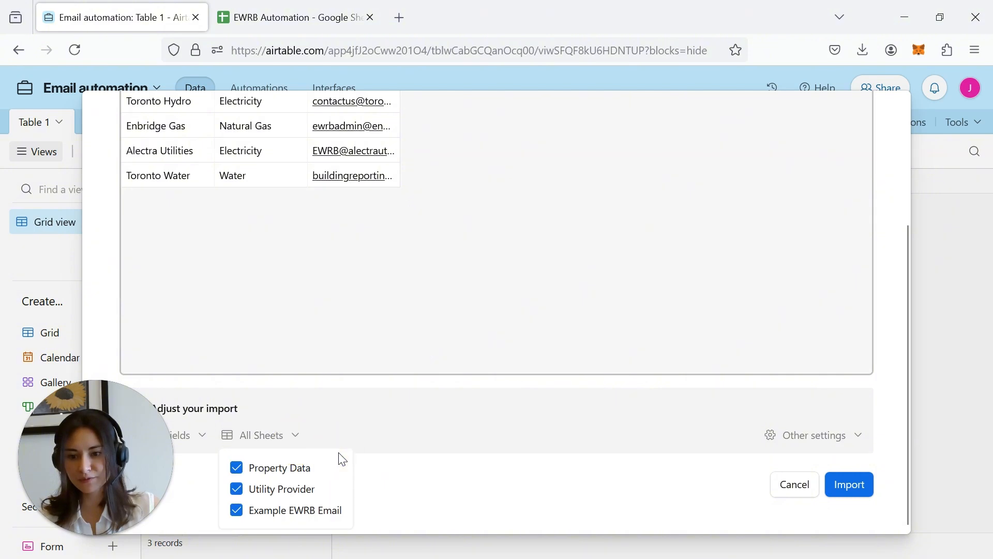
pyautogui.click(237, 511)
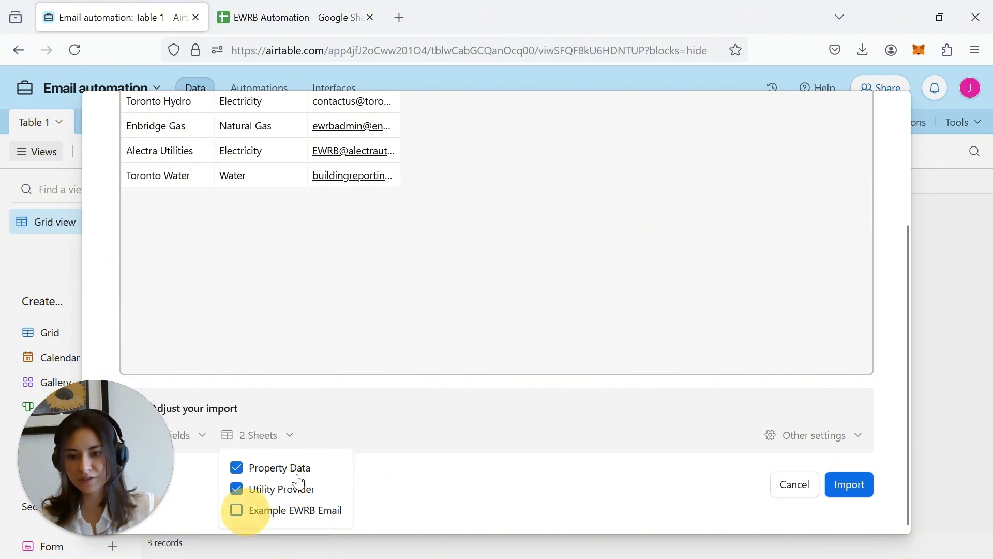
pyautogui.click(795, 499)
pyautogui.click(852, 486)
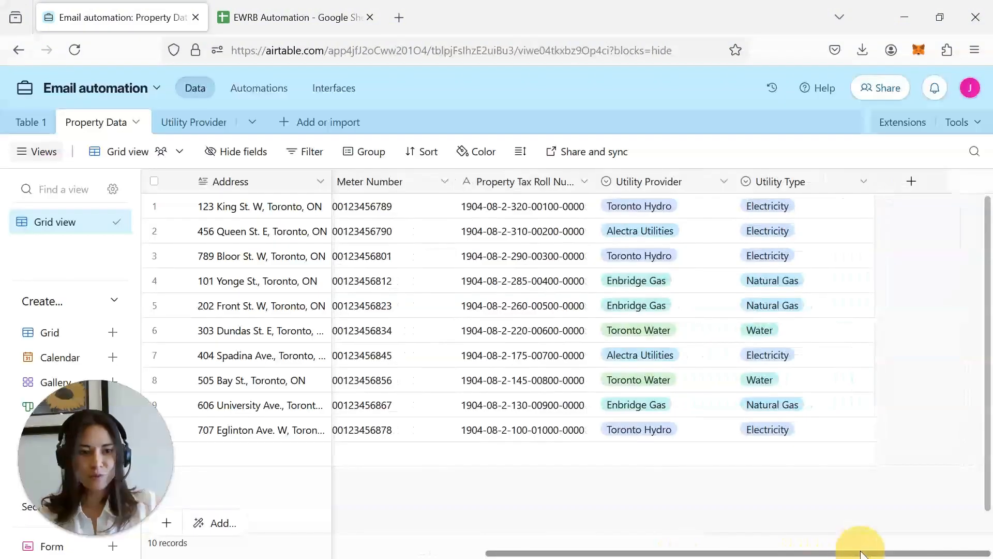
pyautogui.moveTo(861, 553); pyautogui.dragTo(743, 195)
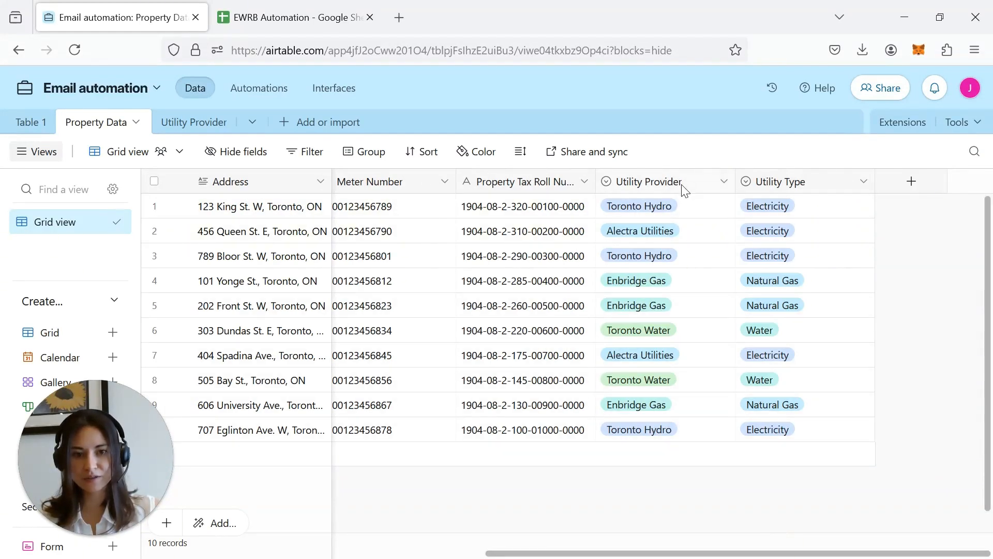
# - Change the Utility Provider field to a link to the Utility Provider table
pyautogui.click(205, 124)
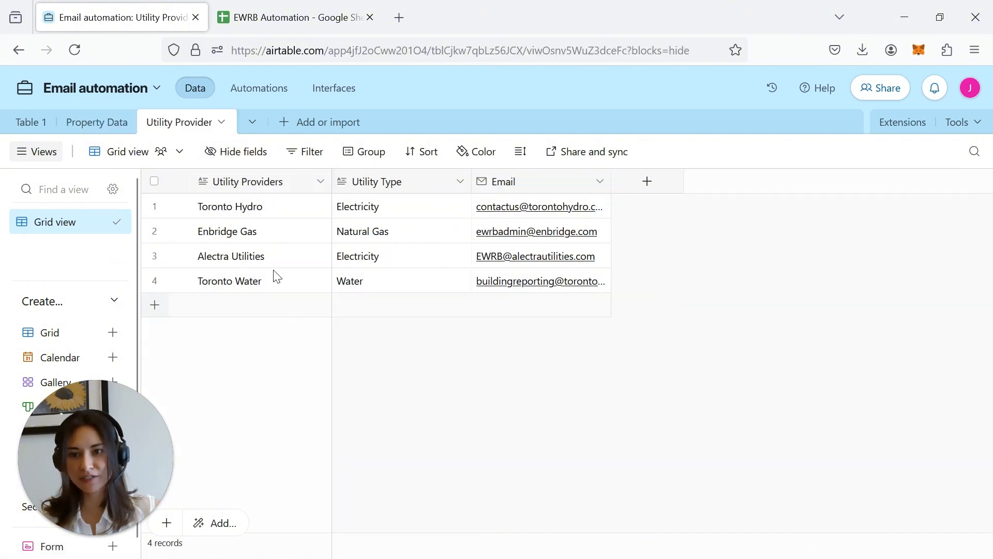
pyautogui.click(96, 123)
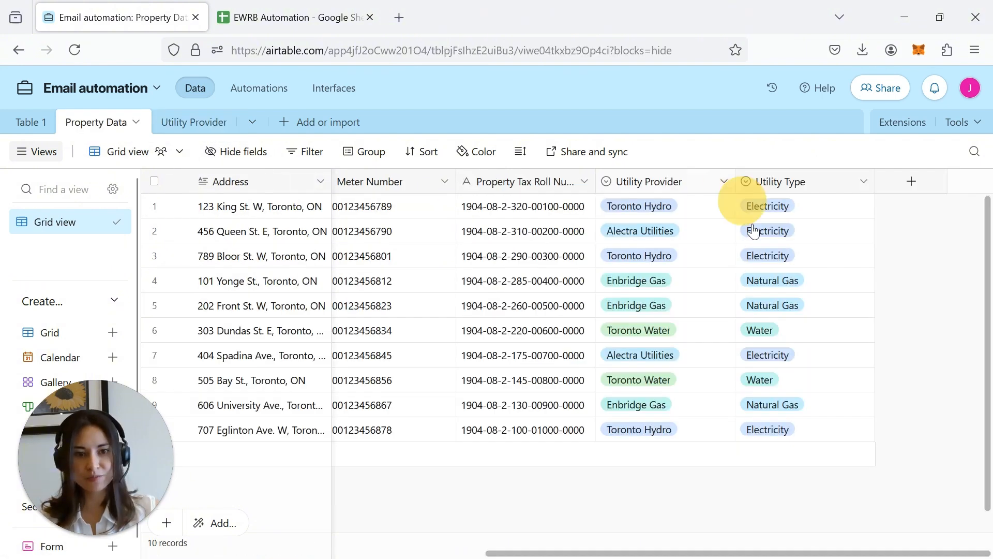
pyautogui.click(723, 181)
pyautogui.click(710, 220)
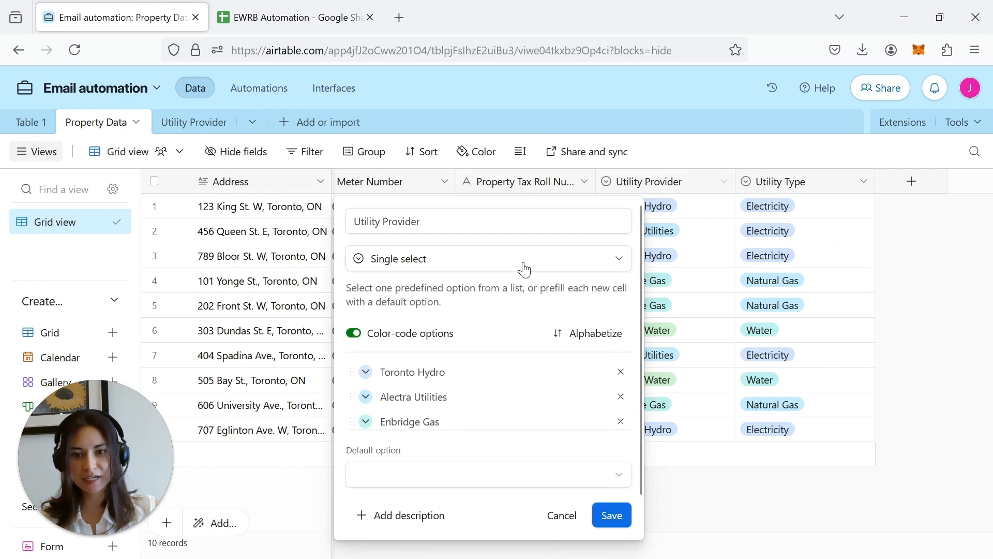
pyautogui.click(448, 263)
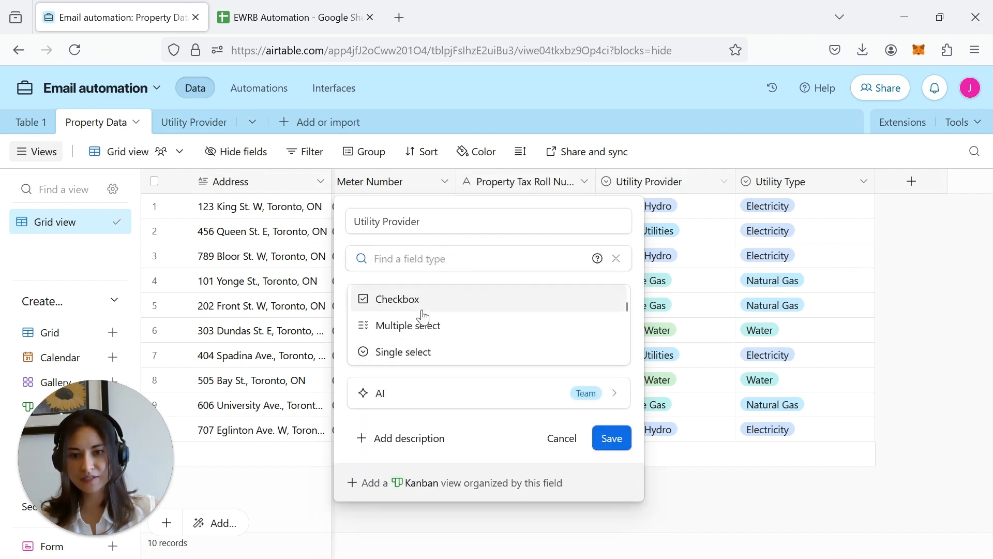
pyautogui.scroll(-4, 424, 316)
pyautogui.scroll(6, 429, 318)
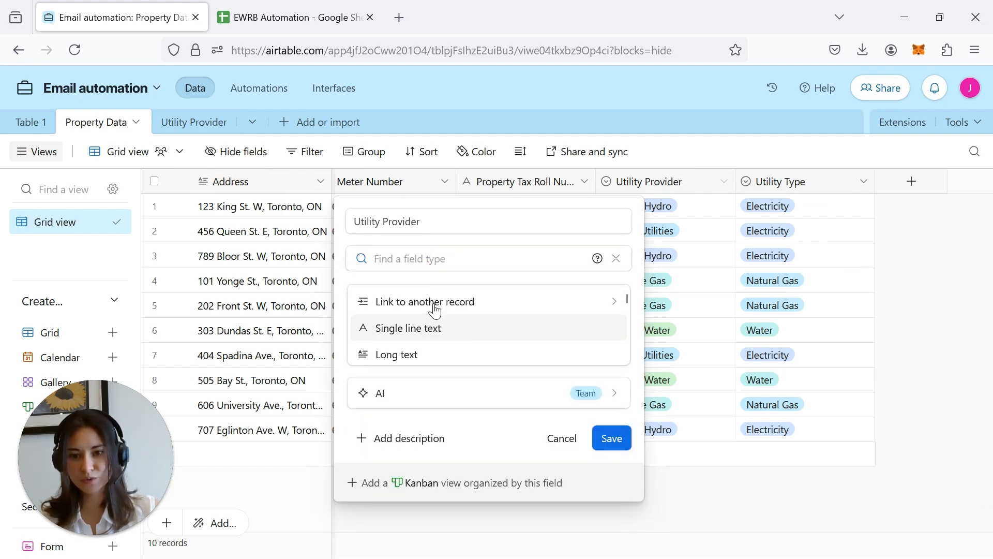
pyautogui.click(435, 310)
pyautogui.click(437, 317)
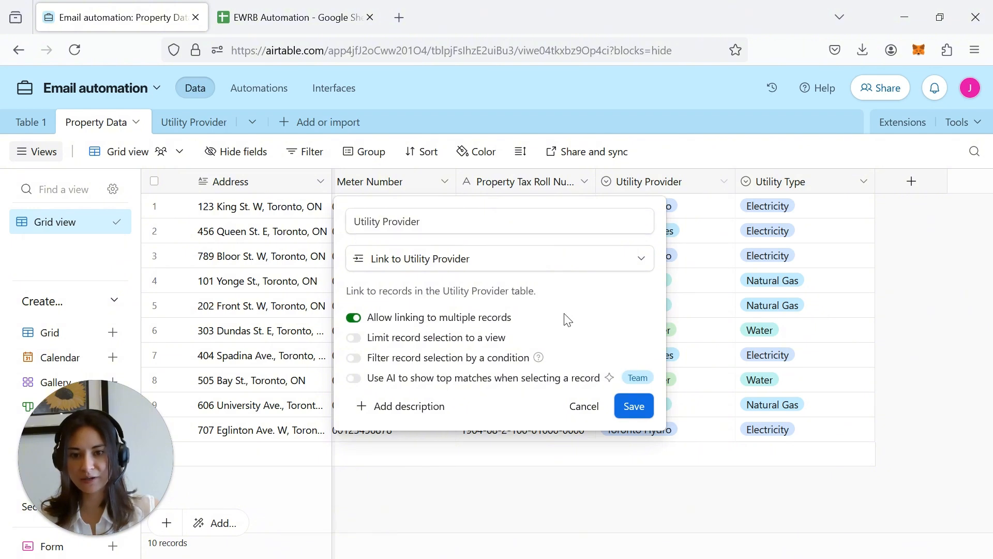
pyautogui.click(646, 413)
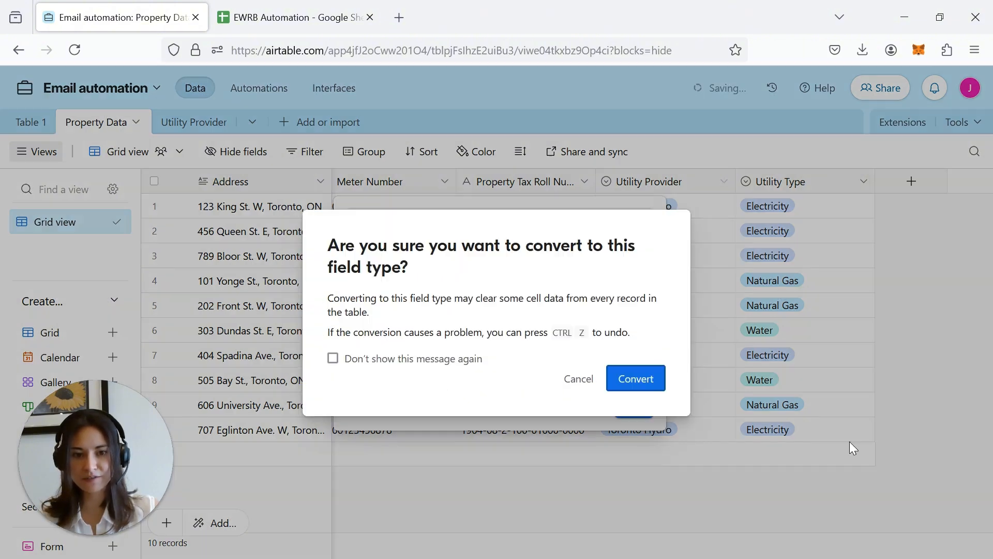
# - Confirm the conversion and add a lookup field showing each provider's Email
pyautogui.click(631, 379)
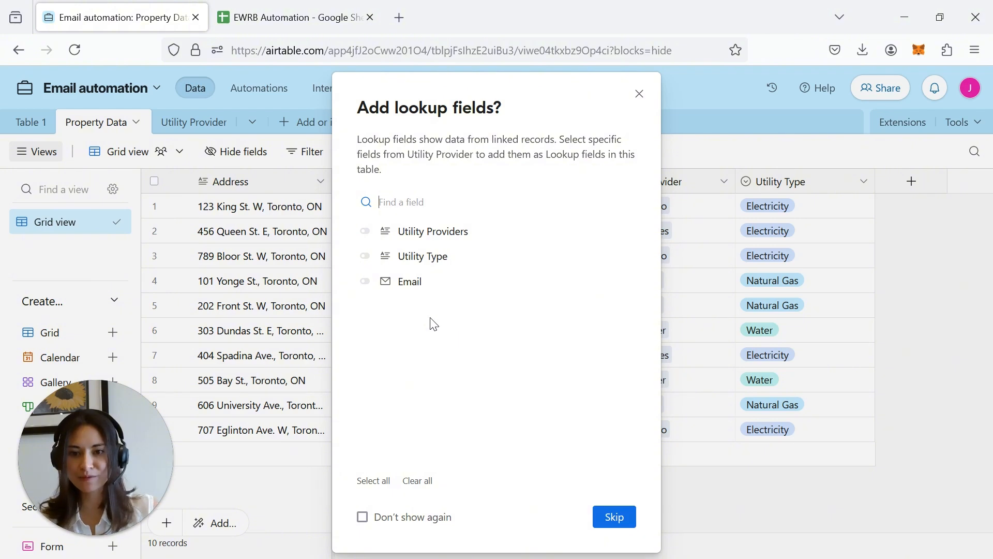
pyautogui.click(364, 282)
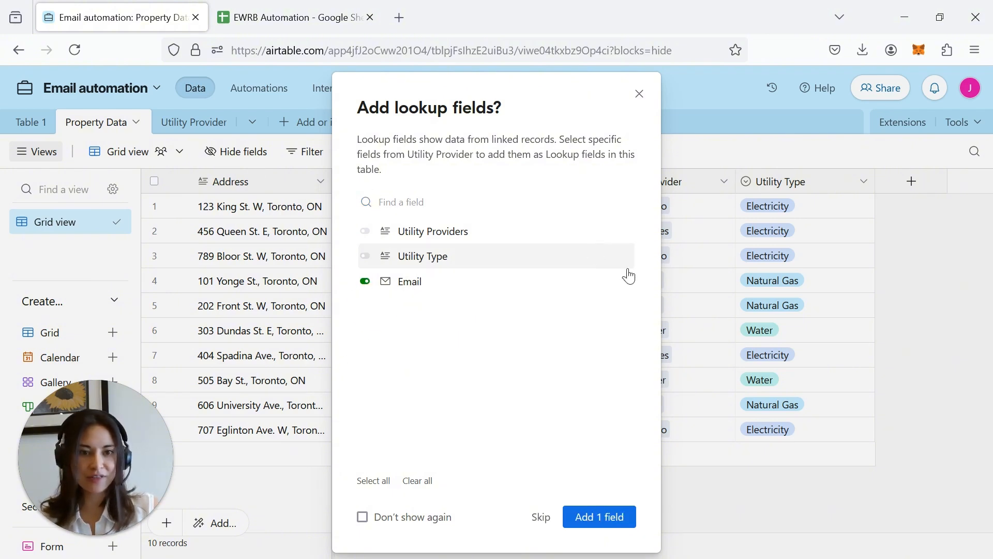
pyautogui.click(602, 517)
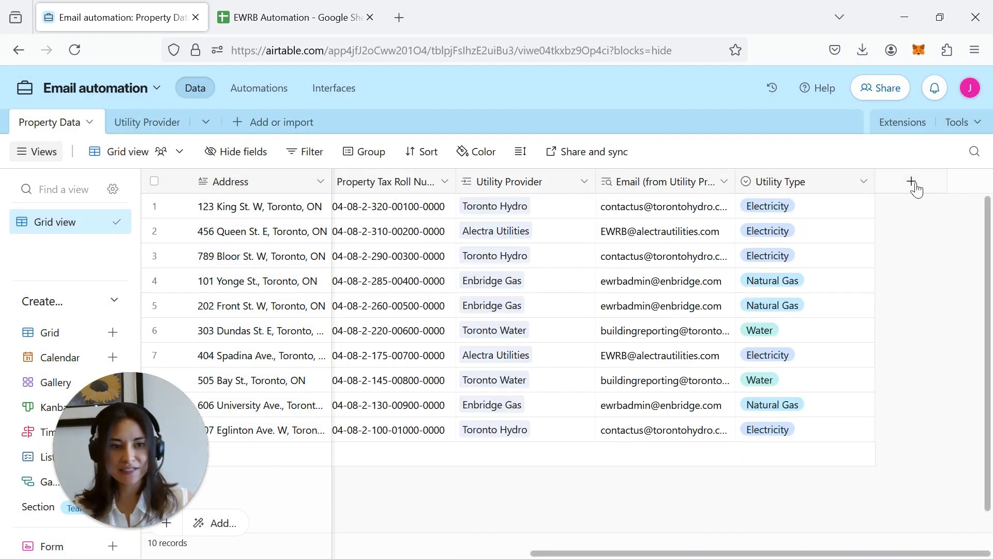
# - Create a single line text field named Year of request
pyautogui.click(912, 182)
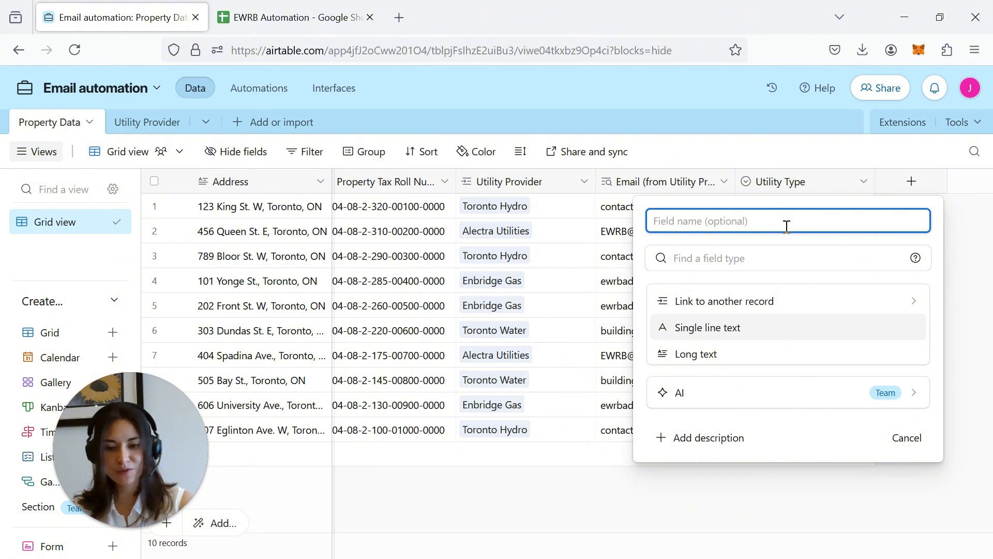
pyautogui.write('E')
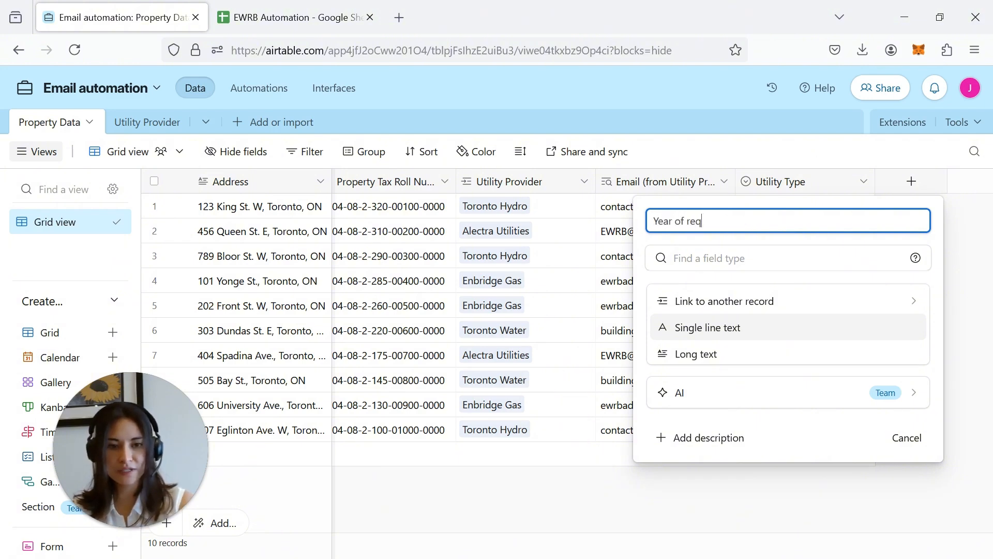
pyautogui.click(781, 335)
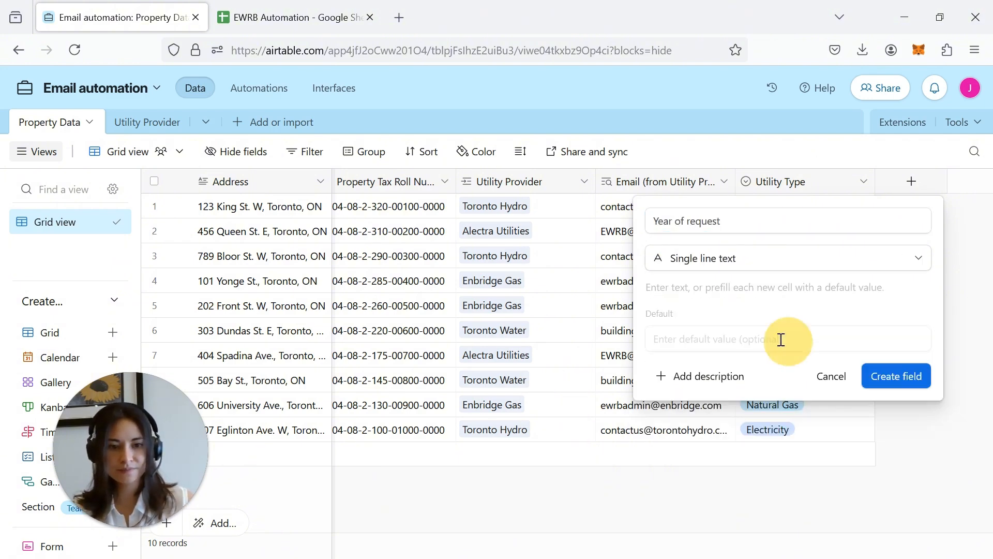
pyautogui.click(896, 376)
pyautogui.click(908, 219)
# - Enter 2024 in the first record and fill it down through all 10 records
pyautogui.write('2024')
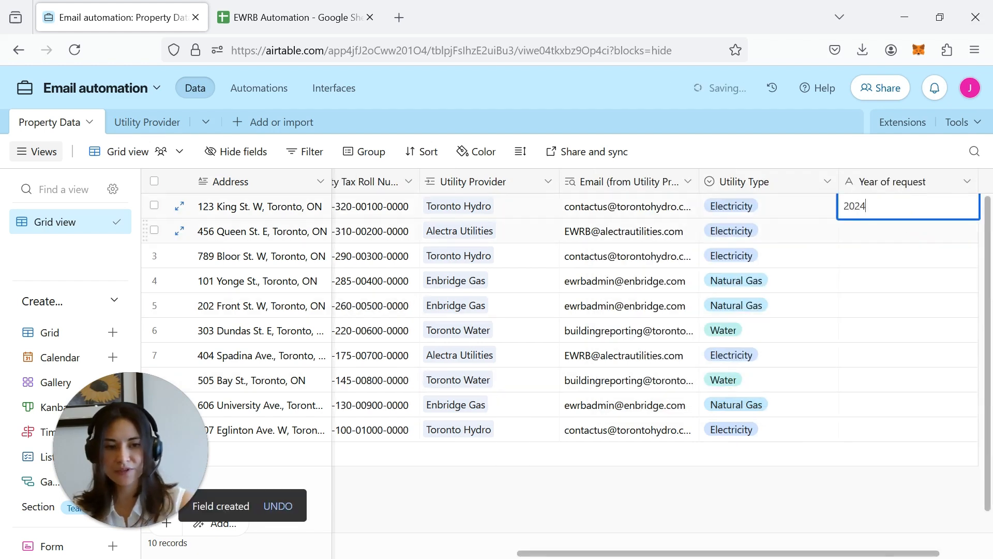
pyautogui.press('Return')
pyautogui.click(954, 214)
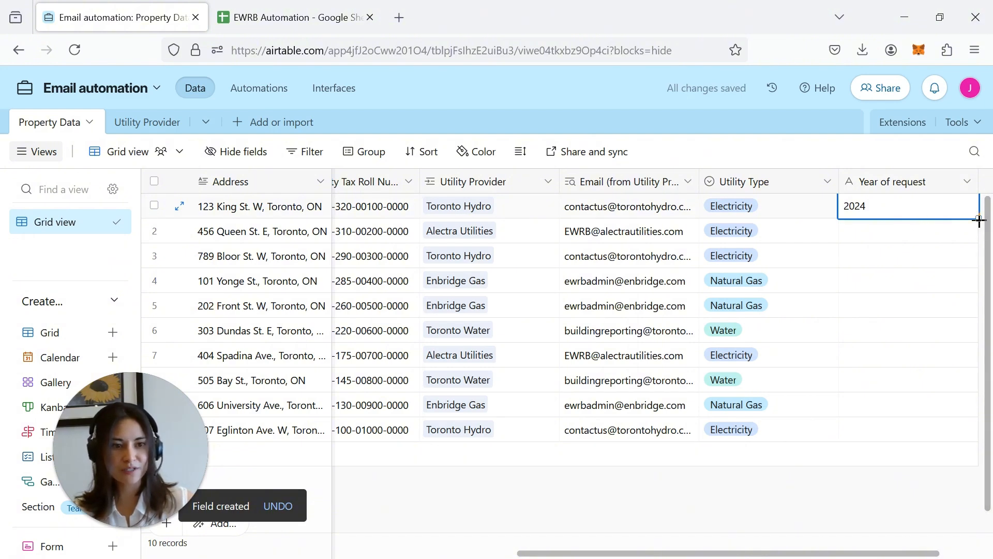
pyautogui.moveTo(977, 218); pyautogui.dragTo(946, 514)
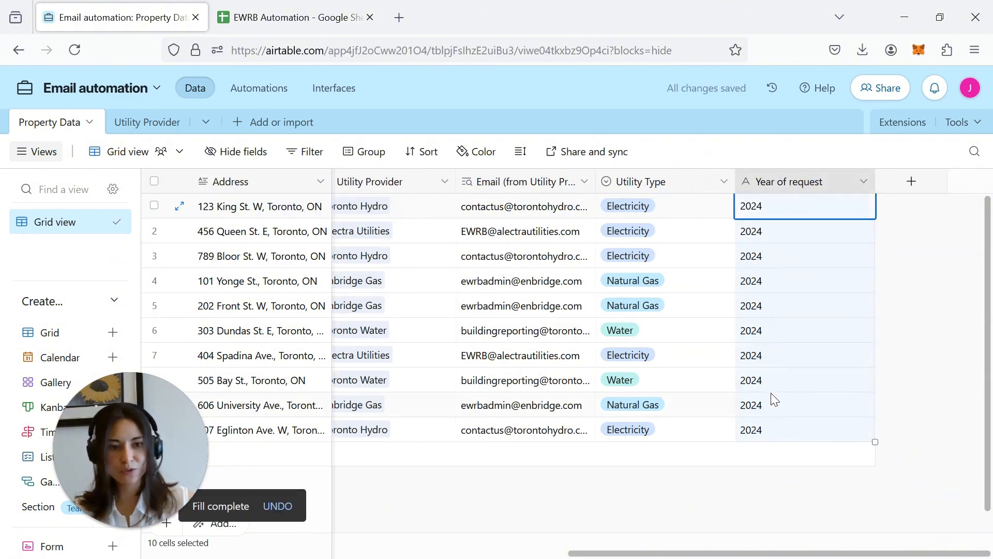
pyautogui.click(912, 181)
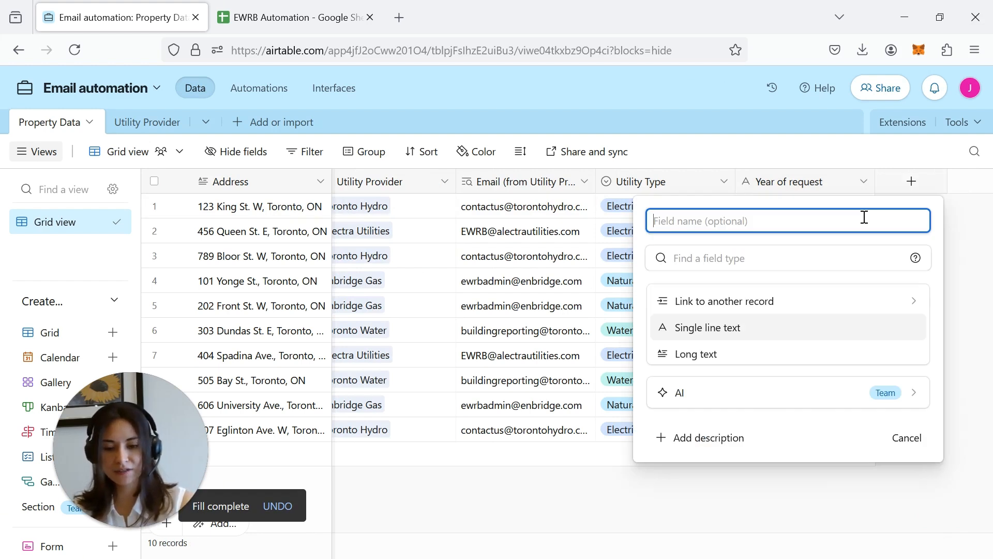
# - Create a checkbox field named Trigger email send
pyautogui.write('Trigger')
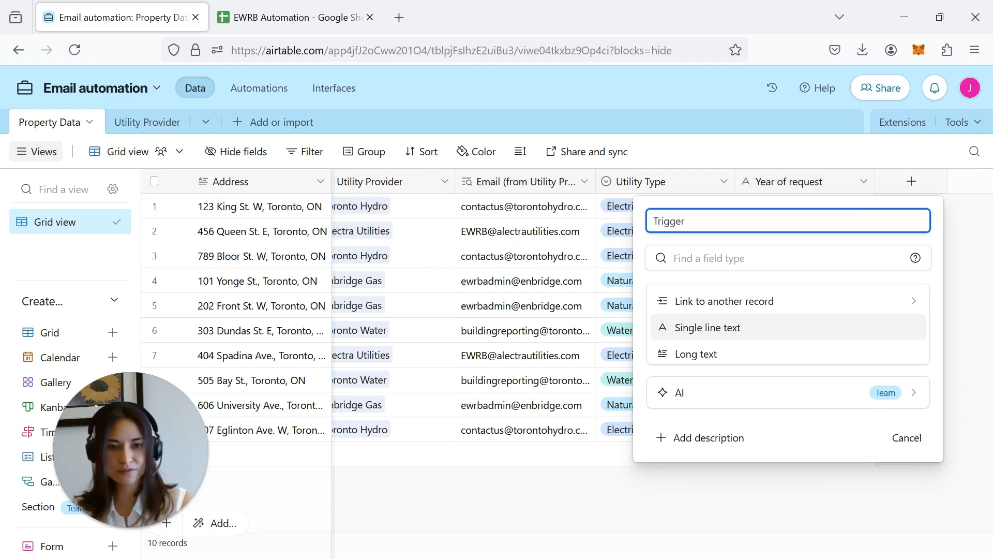
pyautogui.write(' email send')
pyautogui.scroll(-5, 776, 339)
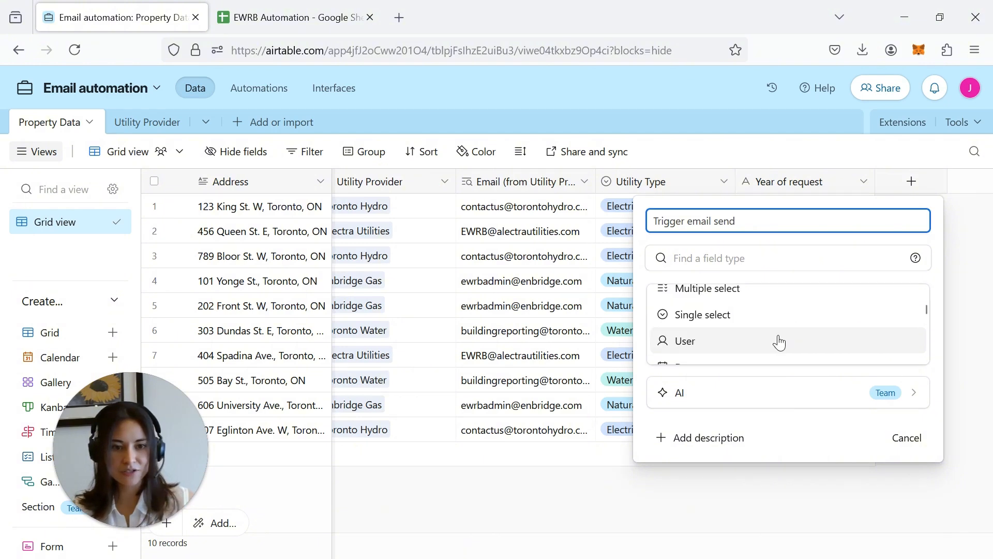
pyautogui.scroll(4, 769, 326)
pyautogui.click(742, 333)
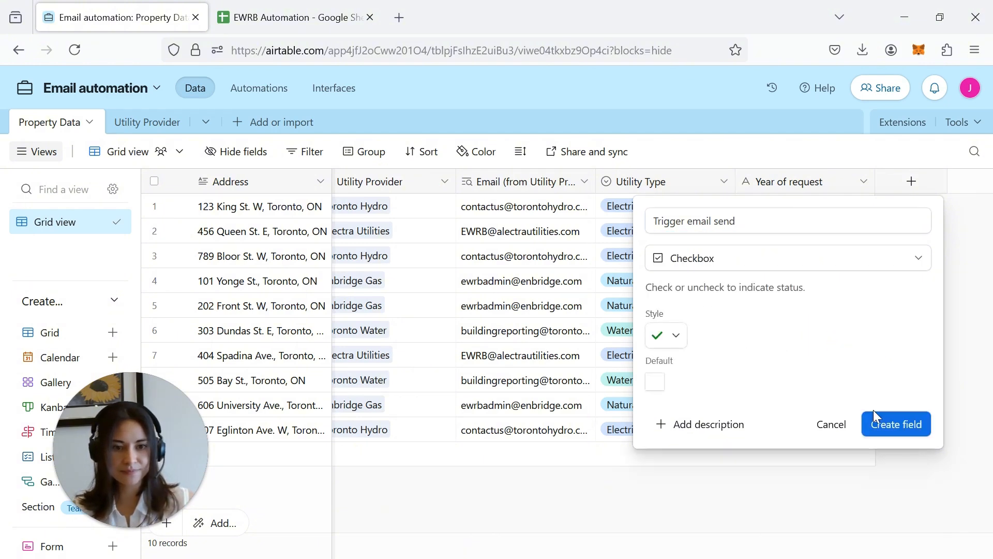
pyautogui.click(885, 432)
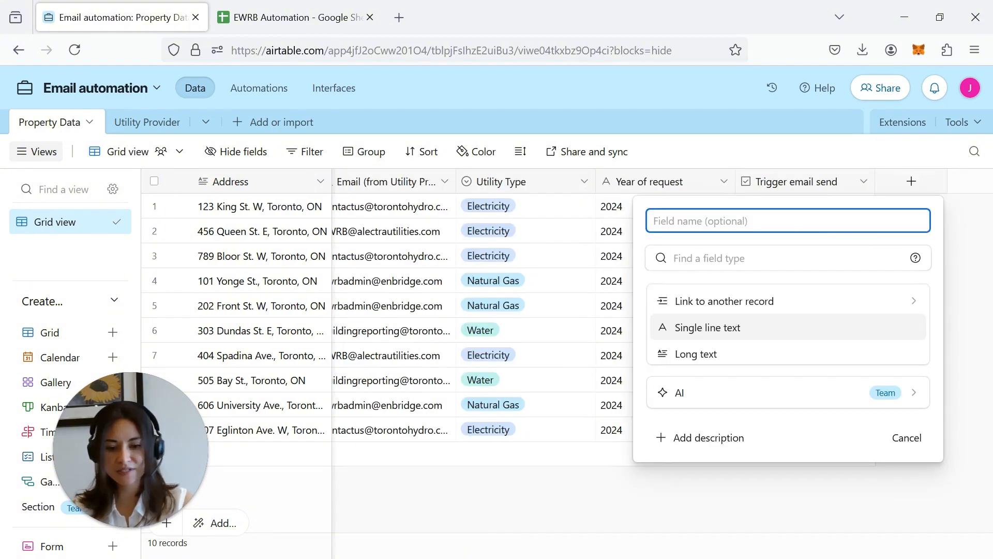
# - Create a checkbox field named Email sent
pyautogui.write('Email sent')
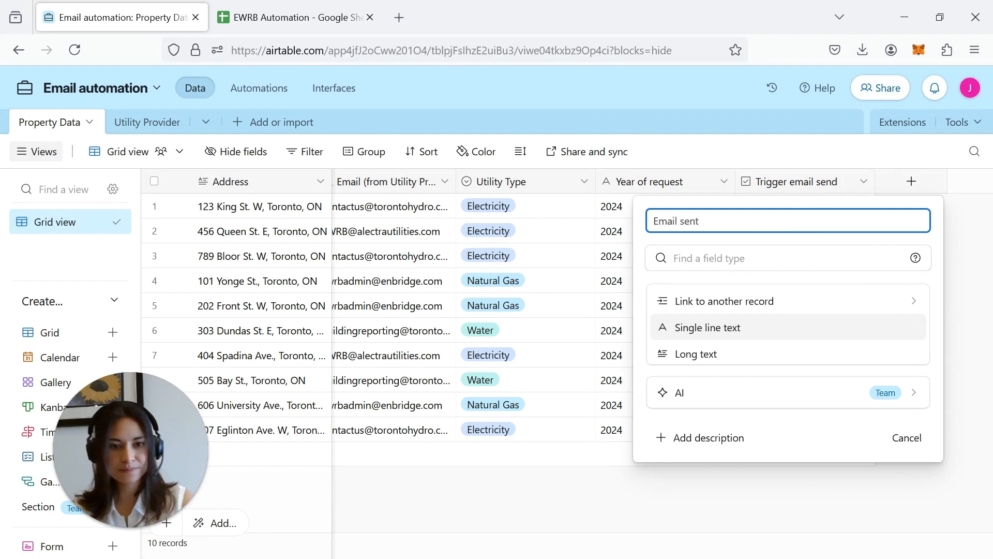
pyautogui.scroll(-4, 776, 331)
pyautogui.click(712, 335)
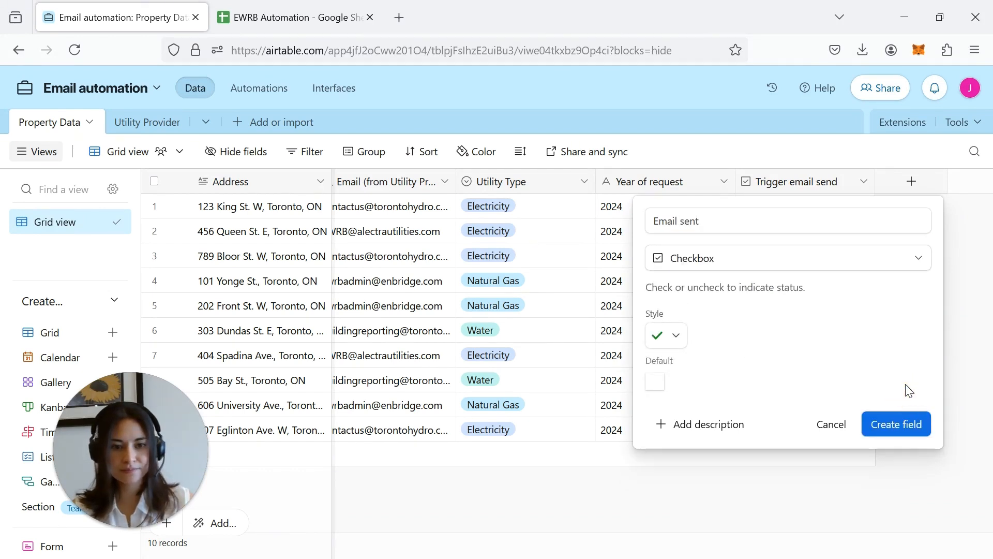
pyautogui.click(885, 428)
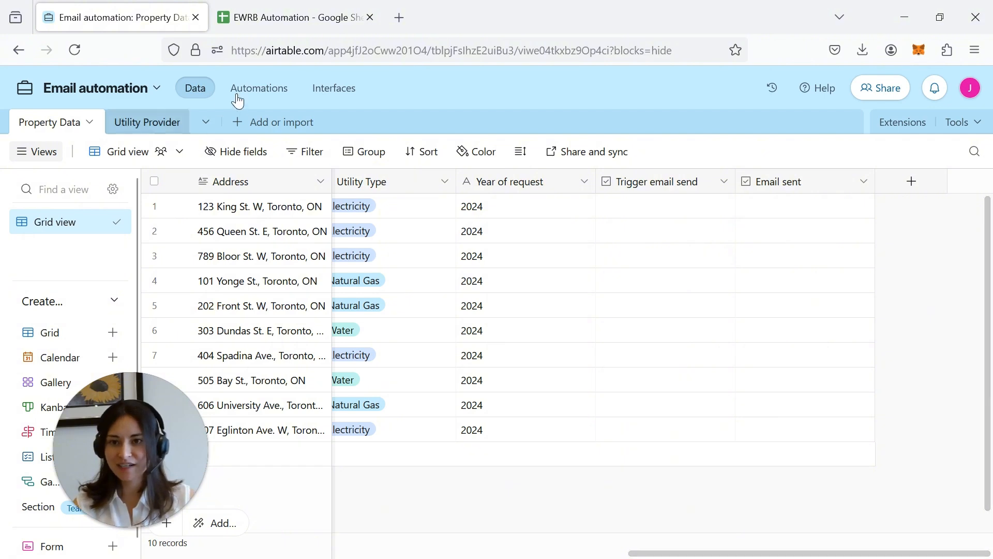
# - In Automations, add a 'When record matches conditions' trigger watching the Property Data table
pyautogui.click(261, 95)
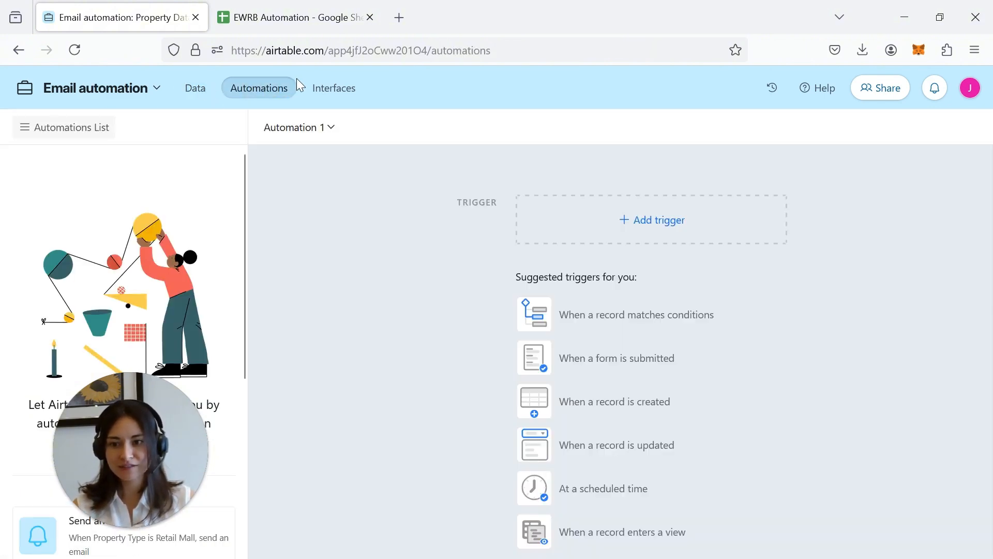
pyautogui.click(679, 230)
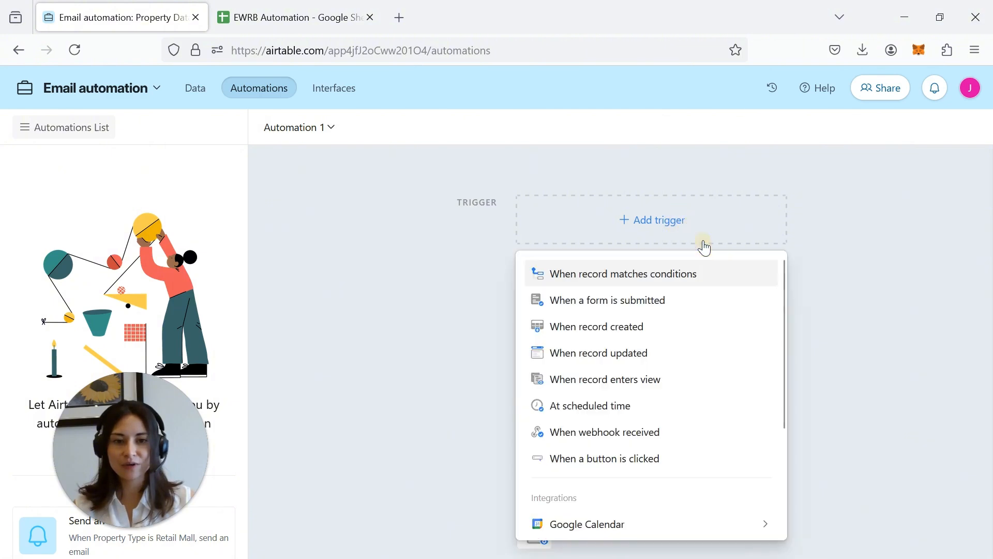
pyautogui.click(714, 275)
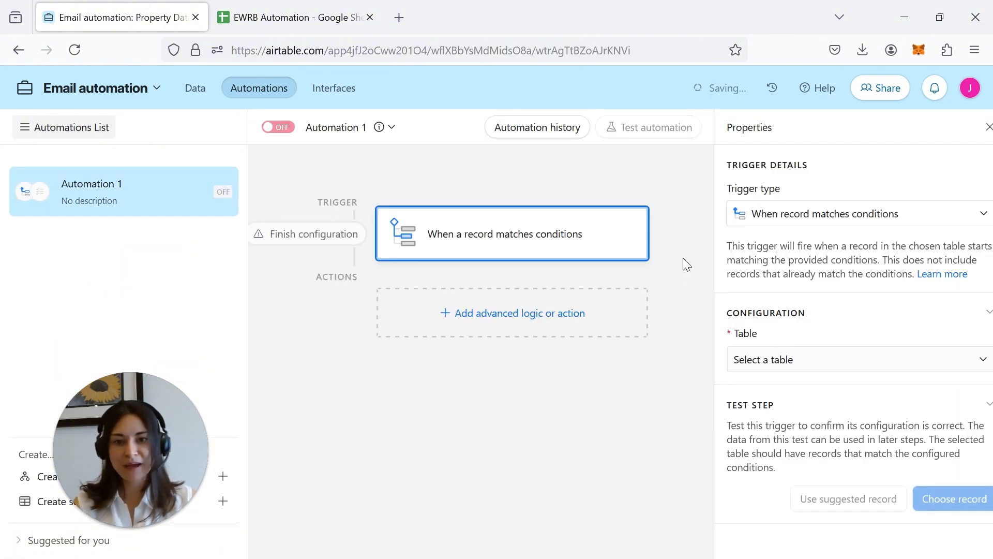
pyautogui.click(820, 363)
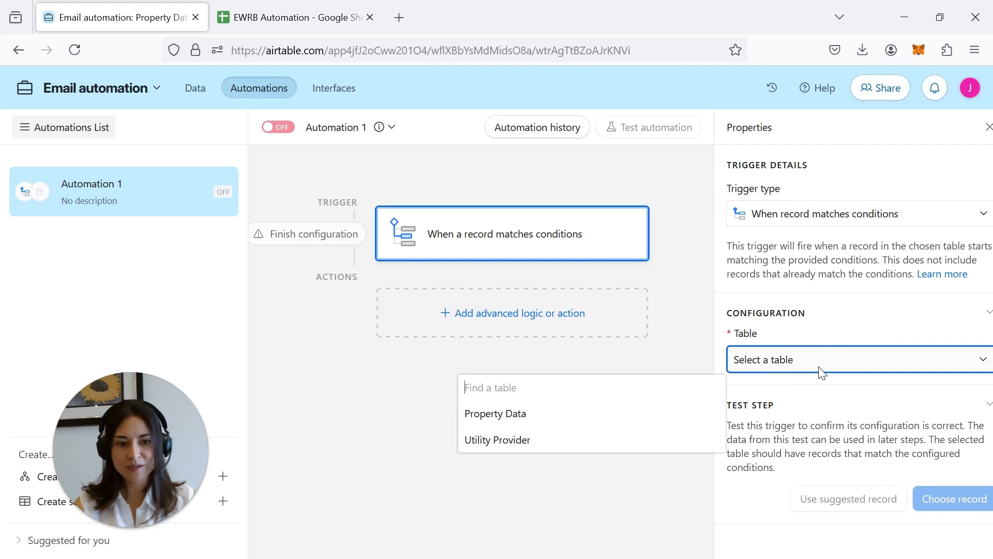
pyautogui.click(539, 414)
# - Add the condition that Trigger email send is checked
pyautogui.scroll(-1, 836, 417)
pyautogui.click(771, 381)
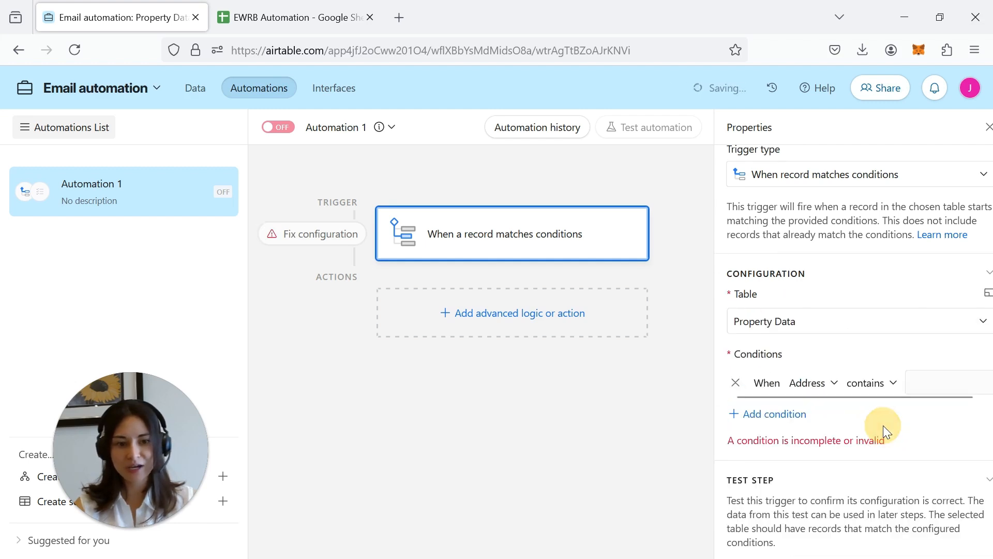
pyautogui.click(815, 385)
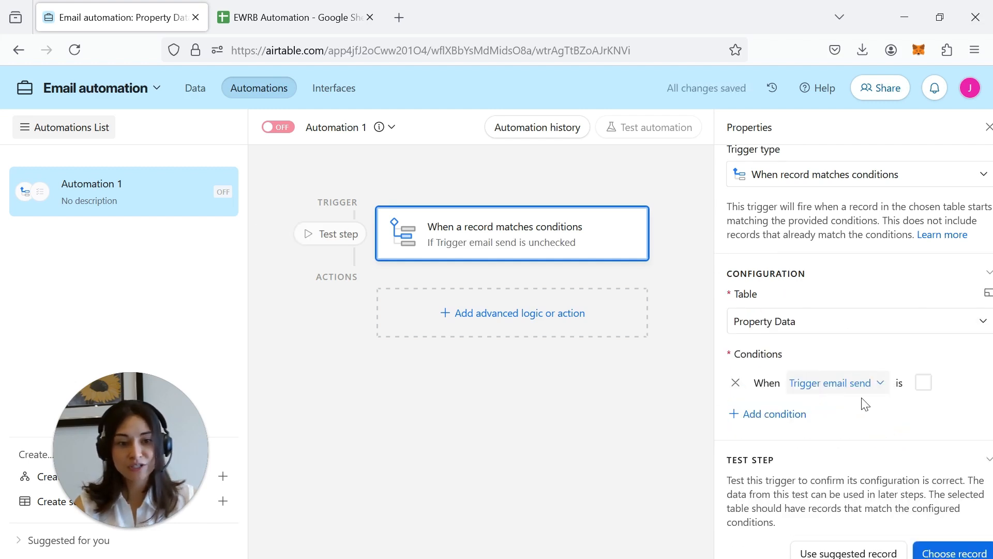
pyautogui.click(923, 384)
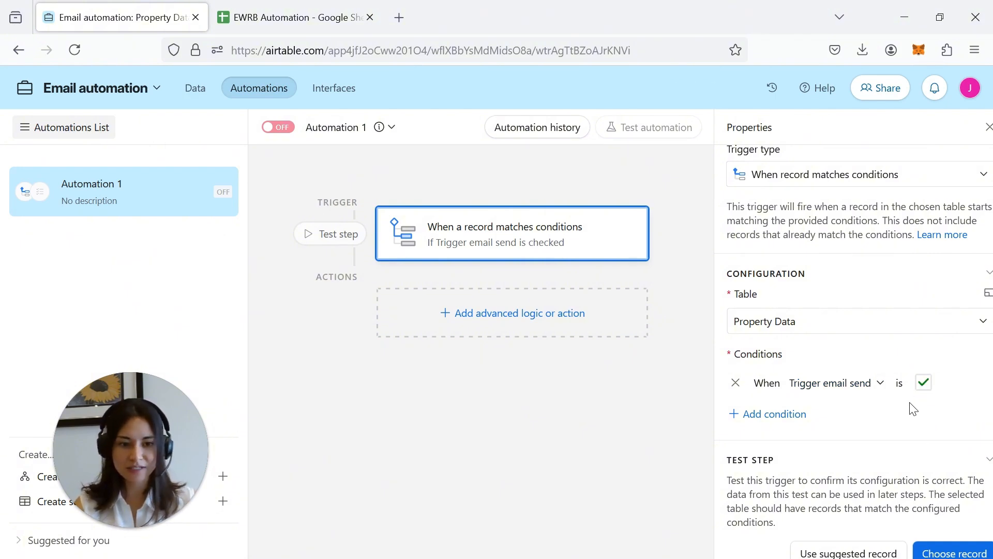
pyautogui.scroll(-1, 895, 405)
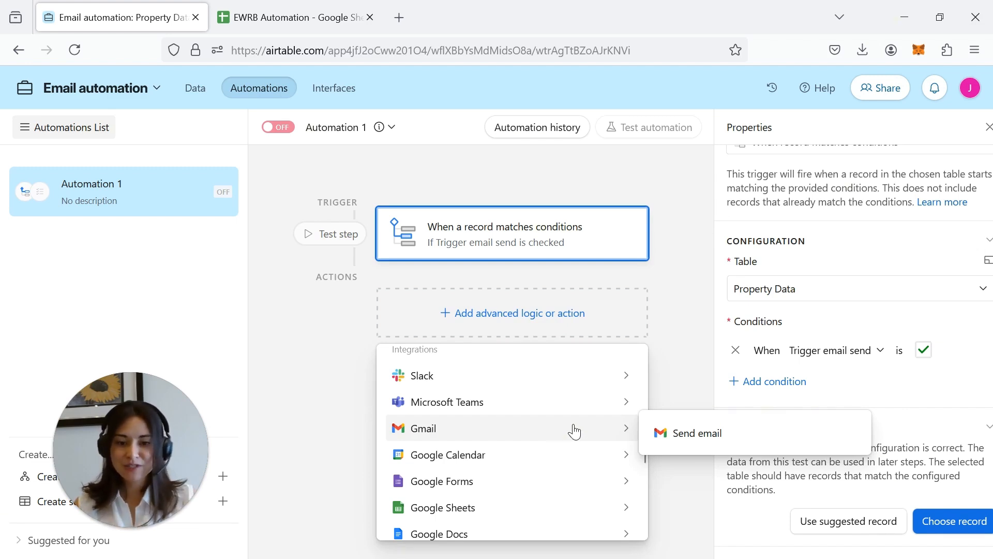
pyautogui.scroll(-3, 574, 431)
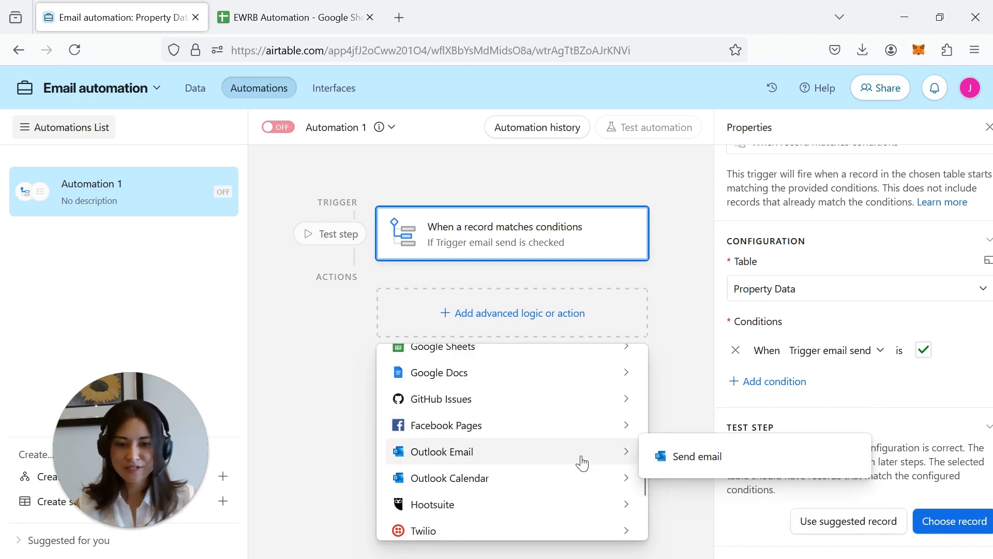
pyautogui.scroll(3, 583, 462)
# - Add a Gmail Send email action and type the recipient's email address in To
pyautogui.moveTo(628, 427)
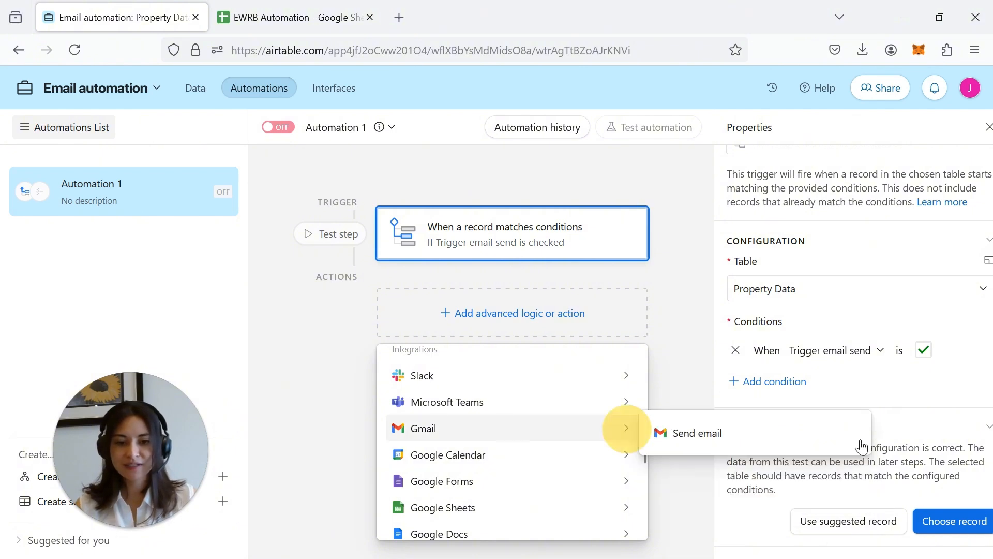
pyautogui.click(724, 445)
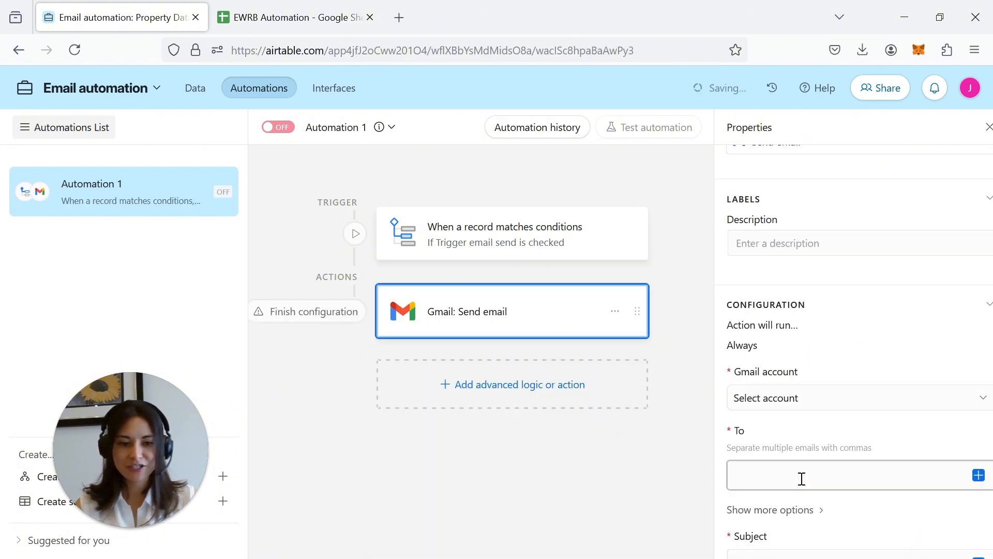
pyautogui.scroll(-2, 878, 481)
pyautogui.click(898, 384)
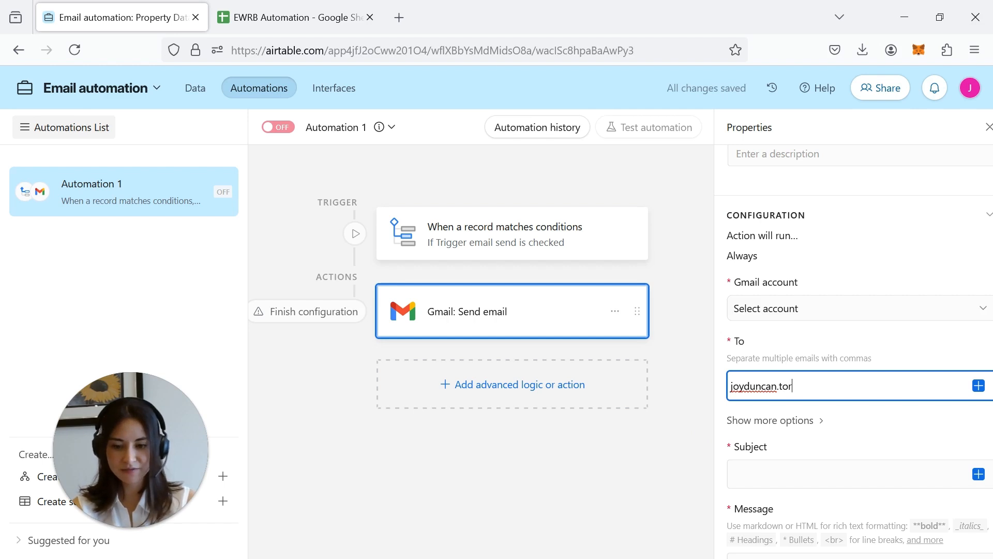
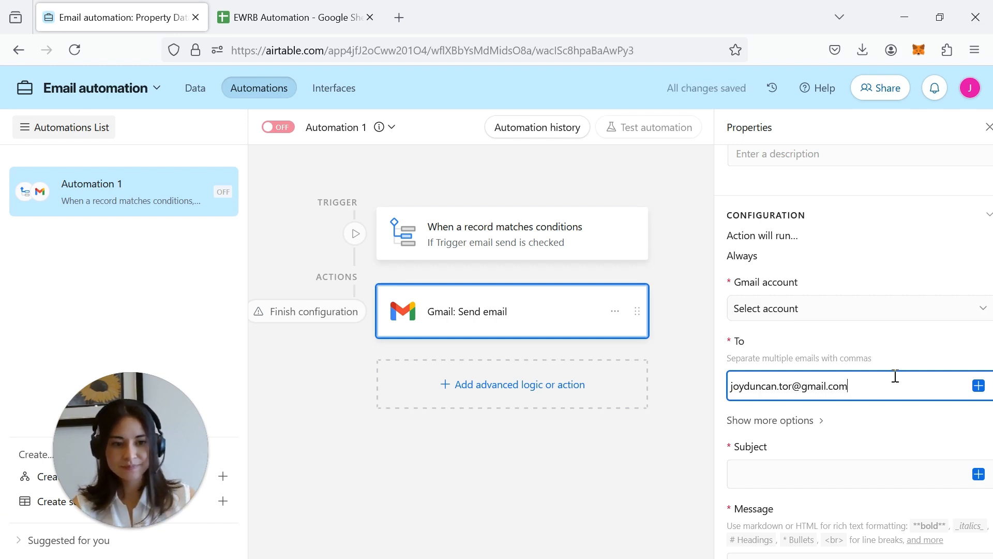
# - Insert Email (from Utility Provider) as a recipient, then remove it again
pyautogui.click(979, 385)
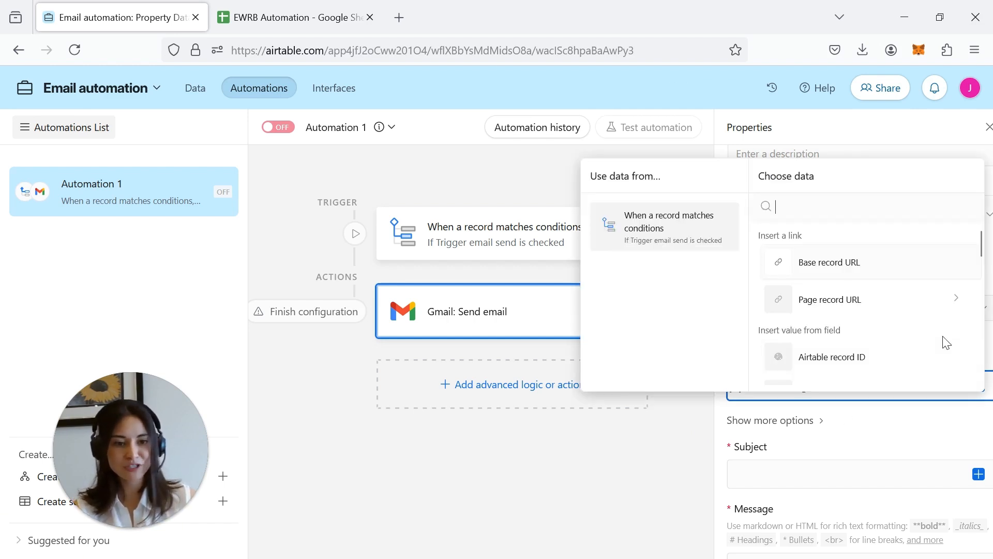
pyautogui.scroll(-2, 933, 335)
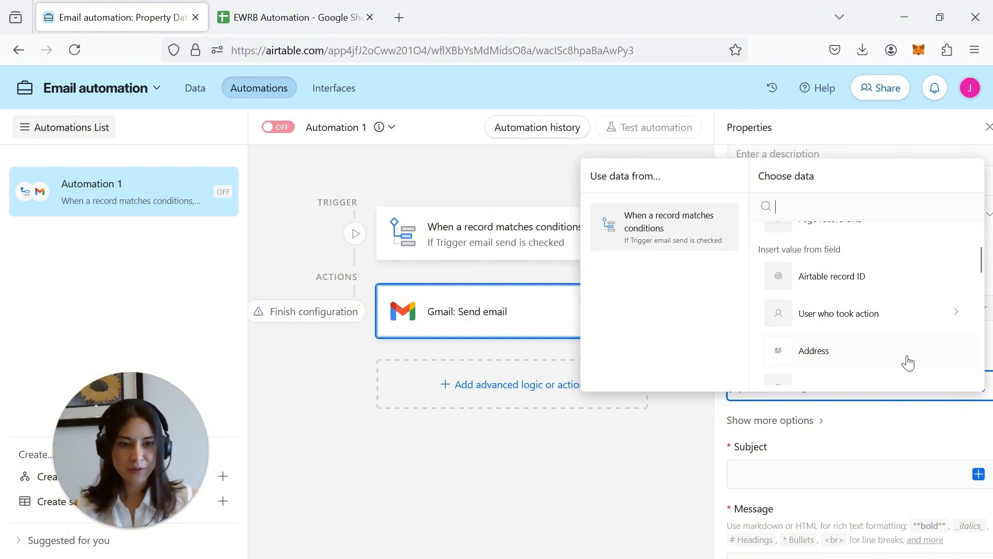
pyautogui.scroll(-5, 891, 348)
pyautogui.scroll(5, 924, 351)
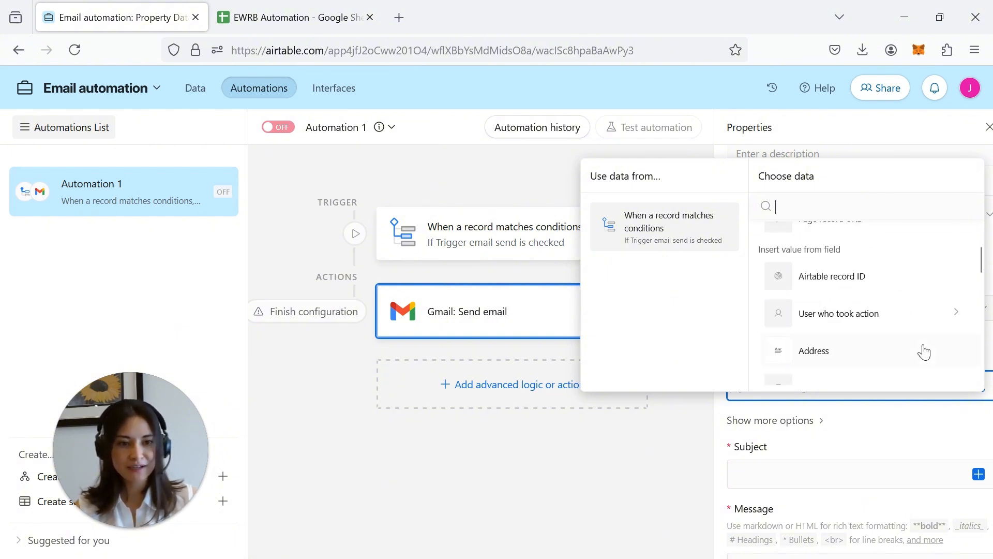
pyautogui.scroll(2, 924, 349)
pyautogui.scroll(-6, 830, 311)
pyautogui.scroll(2, 843, 334)
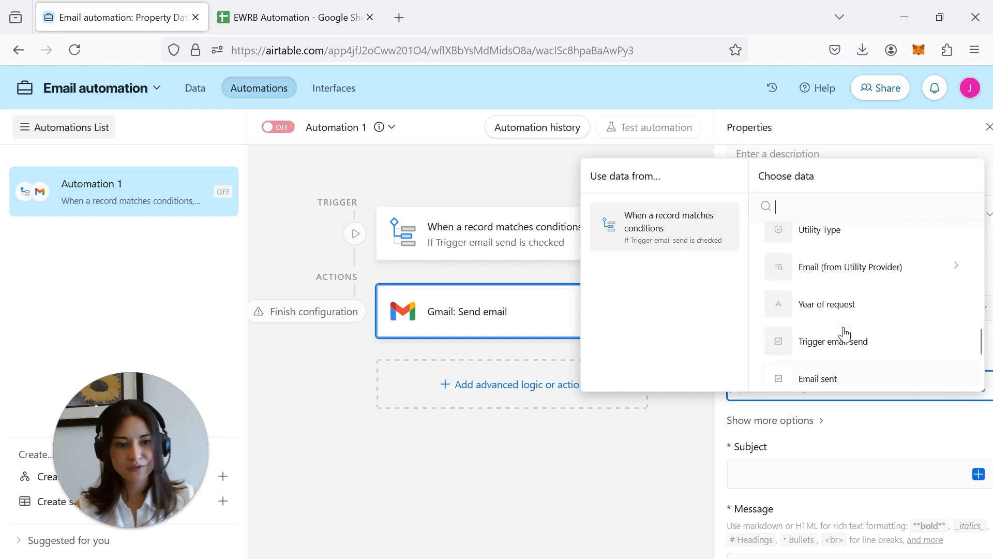
pyautogui.click(880, 267)
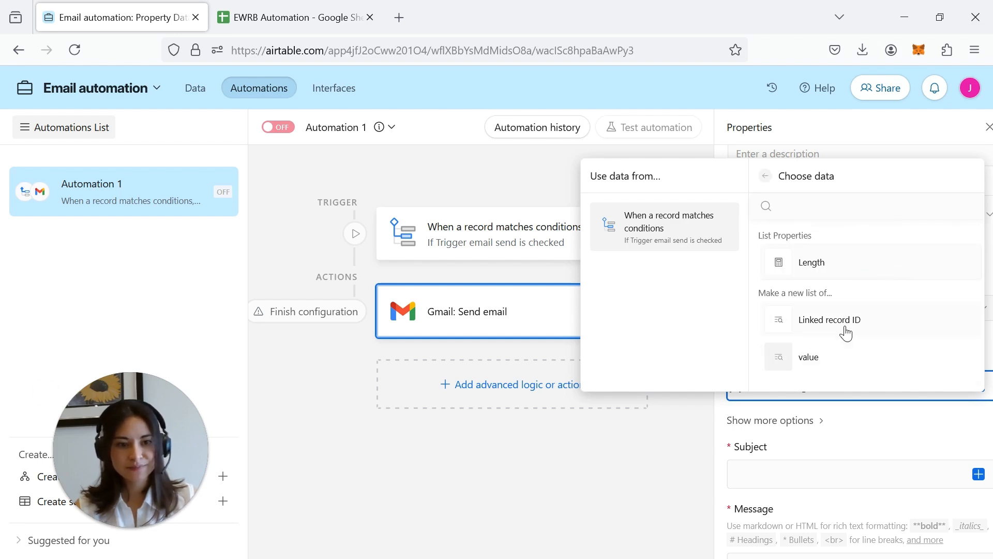
pyautogui.click(823, 362)
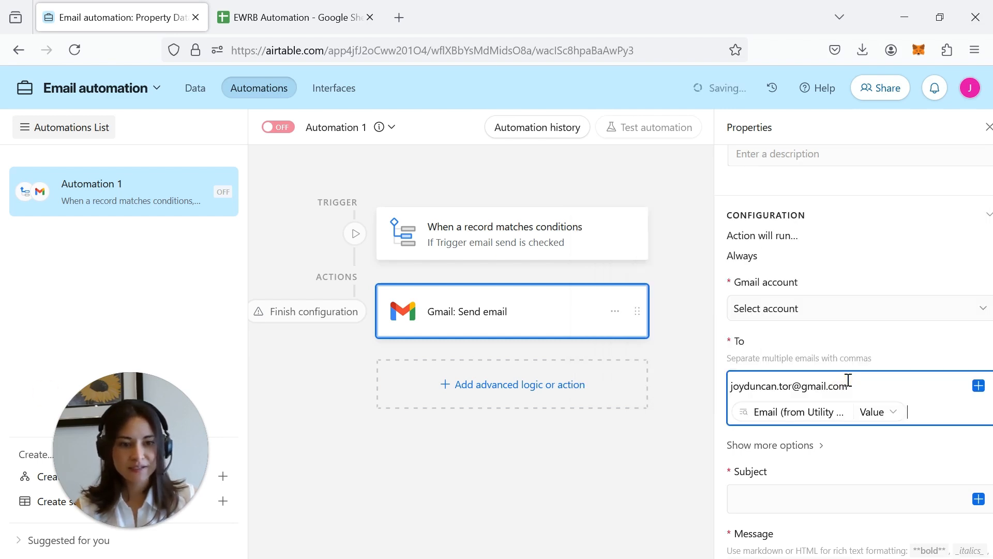
pyautogui.click(882, 422)
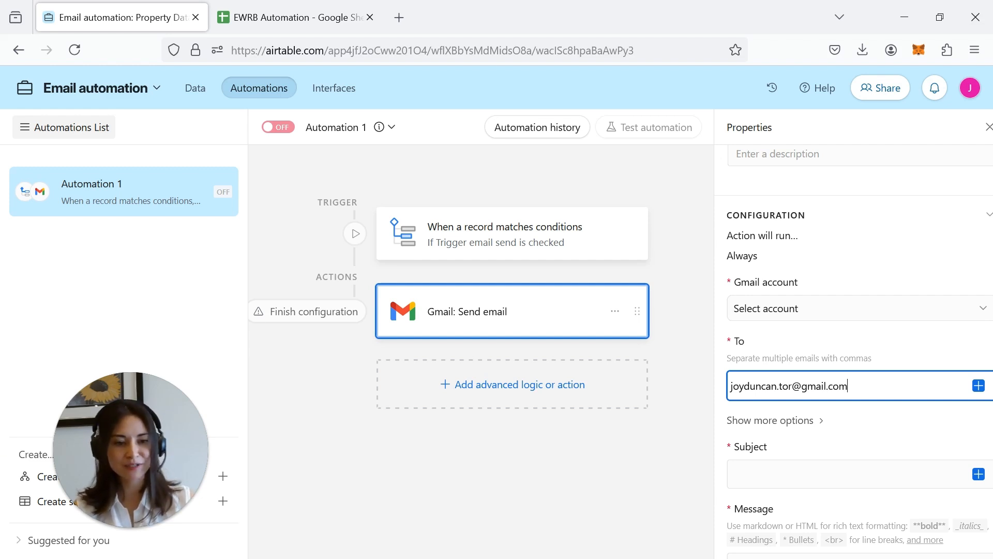
# - Set the email subject to 'EWRB large building request'
pyautogui.click(853, 474)
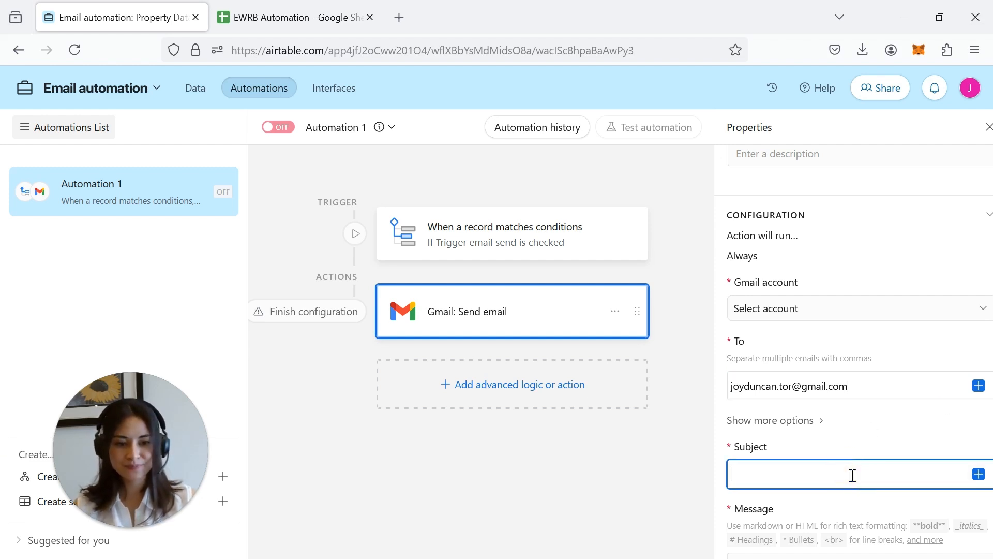
pyautogui.write('EWRB')
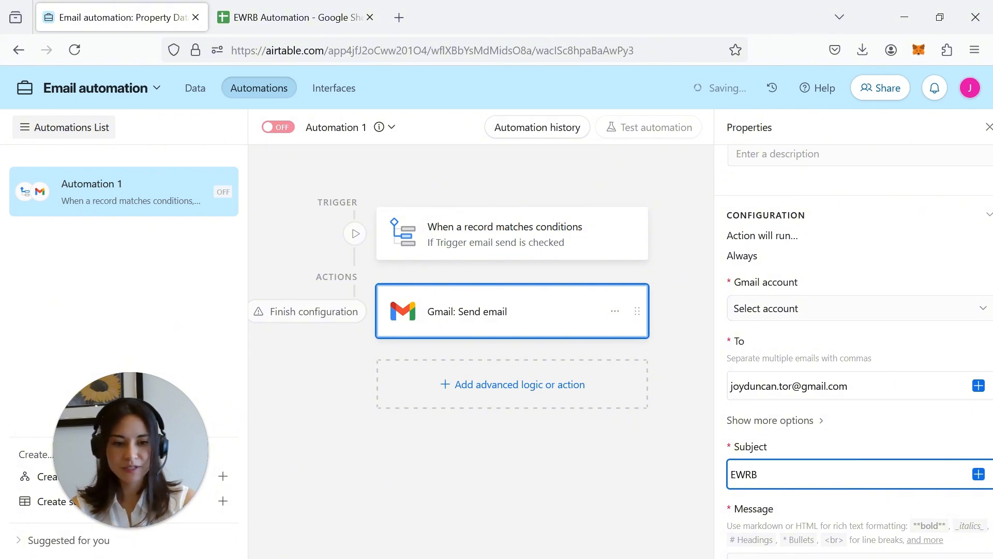
pyautogui.write(' large b')
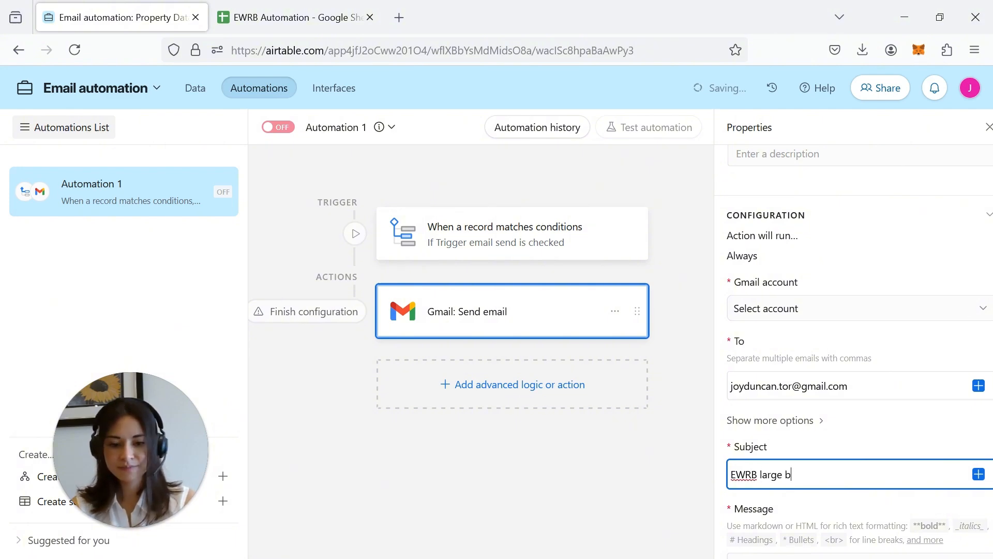
pyautogui.write('uilding request')
pyautogui.press('Tab')
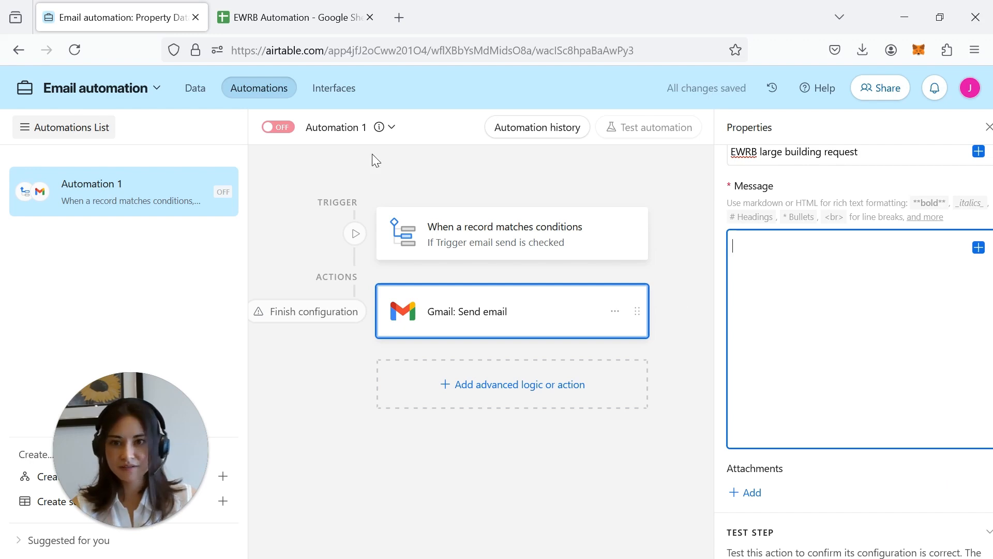
# - Paste the example email from cell A2 into the message and delete [UTILITY TYPE]
pyautogui.click(220, 15)
pyautogui.click(62, 213)
pyautogui.doubleClick(63, 213)
pyautogui.hotkey('ctrl', 'a')
pyautogui.hotkey('ctrl', 'c')
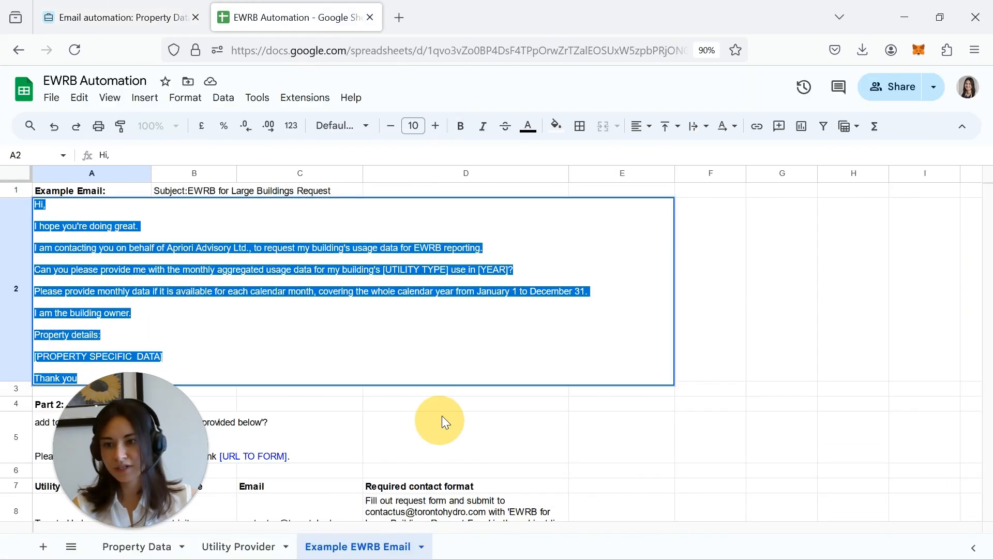
pyautogui.click(125, 17)
pyautogui.hotkey('ctrl', 'v')
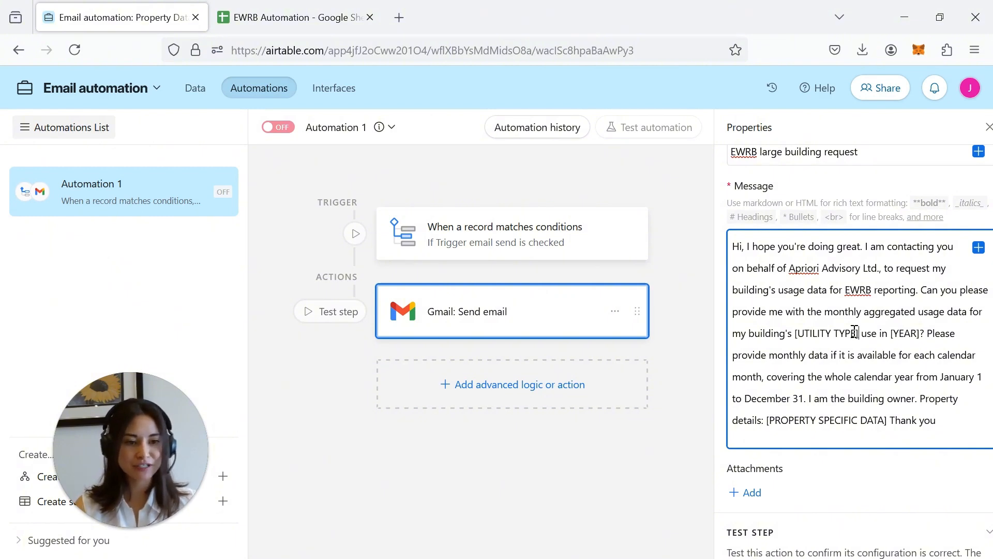
pyautogui.press('BackSpace')
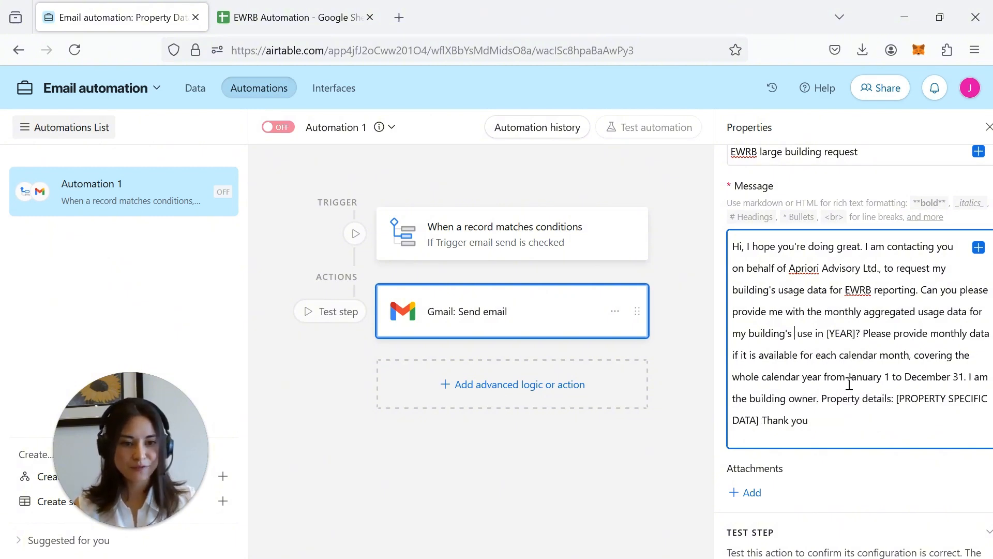
# - Replace the [UTILITY TYPE] and [YEAR] placeholders with the Utility Type and Year of request fields
pyautogui.click(981, 250)
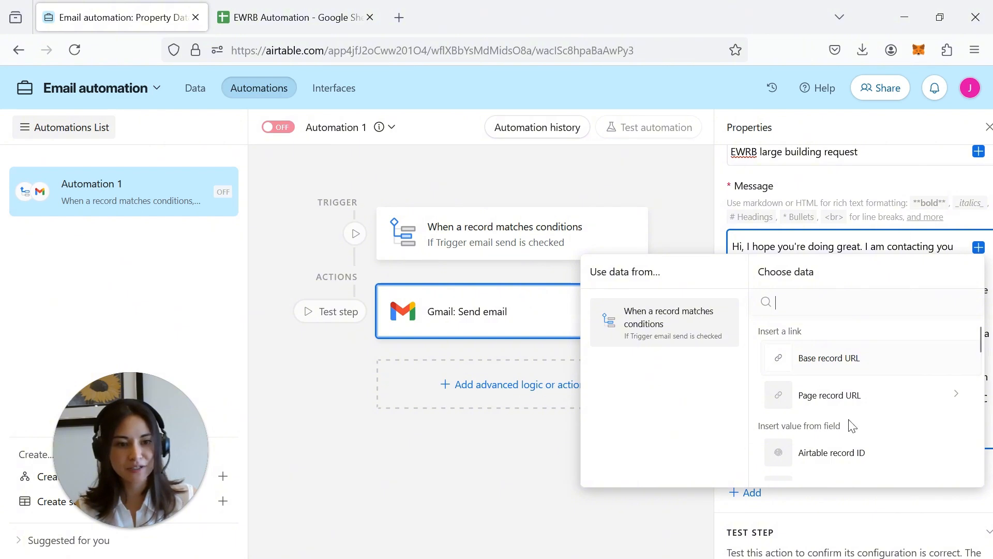
pyautogui.scroll(-5, 849, 421)
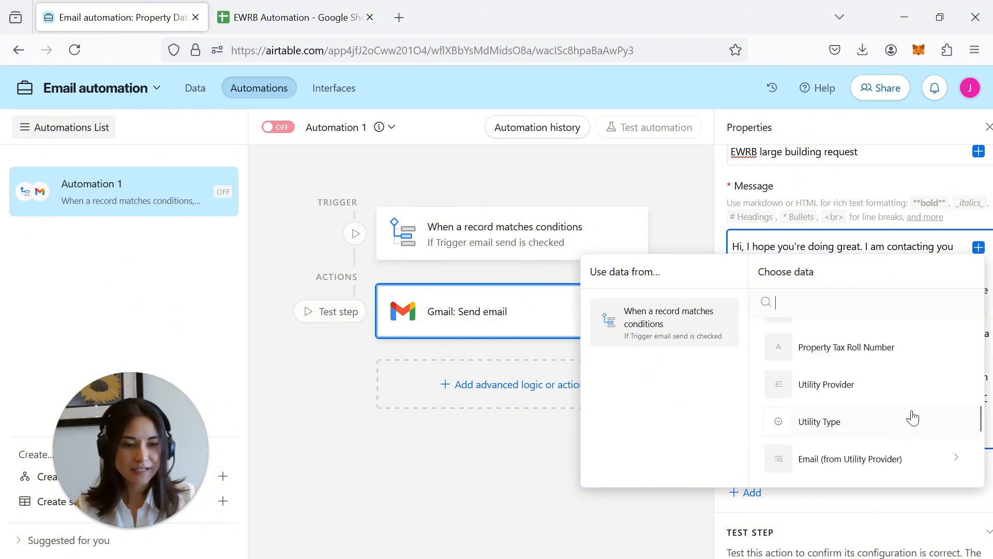
pyautogui.click(837, 422)
pyautogui.click(951, 337)
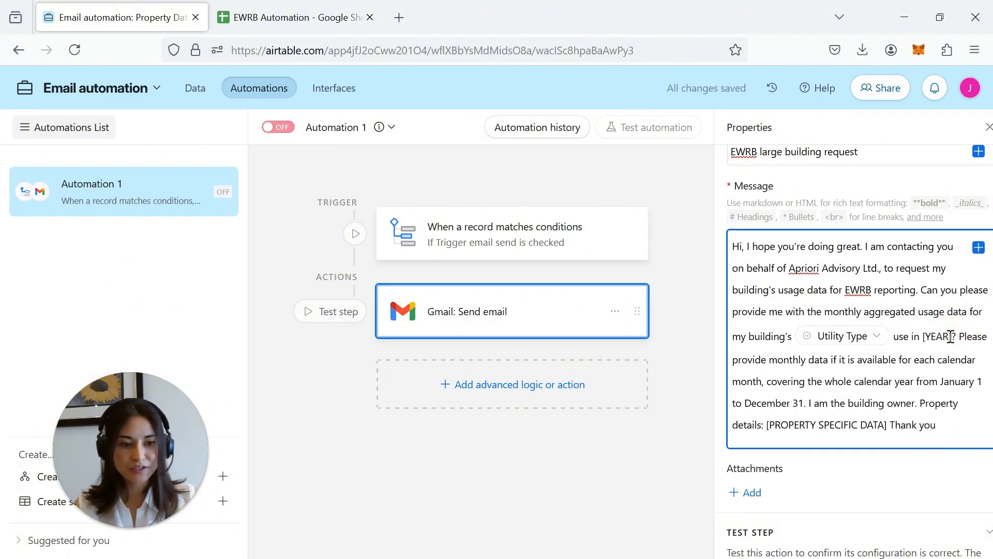
pyautogui.press('BackSpace')
pyautogui.press('BackSpace')
pyautogui.press('BackSpace')
pyautogui.press('BackSpace')
pyautogui.press('BackSpace')
pyautogui.press('BackSpace')
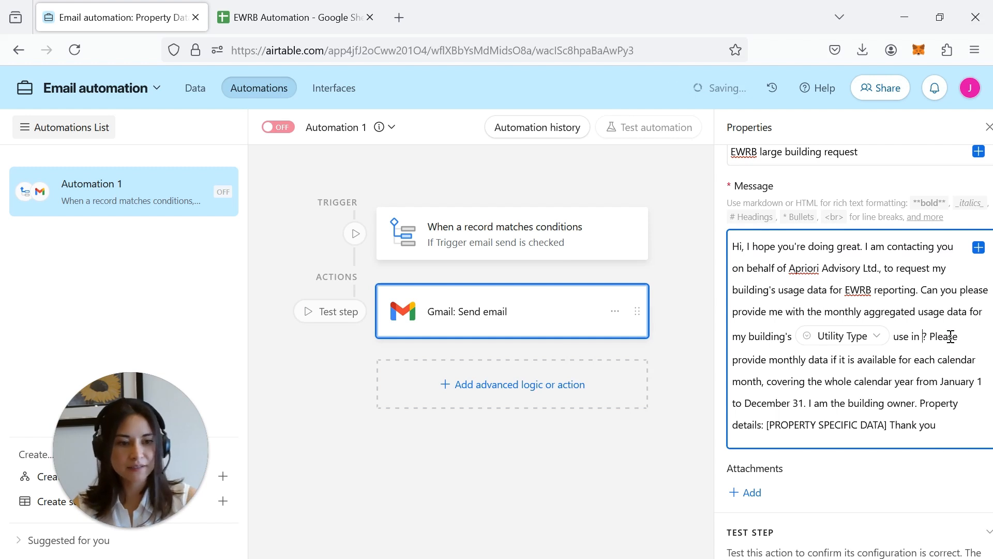
pyautogui.click(978, 247)
pyautogui.scroll(-10, 905, 374)
pyautogui.scroll(5, 900, 409)
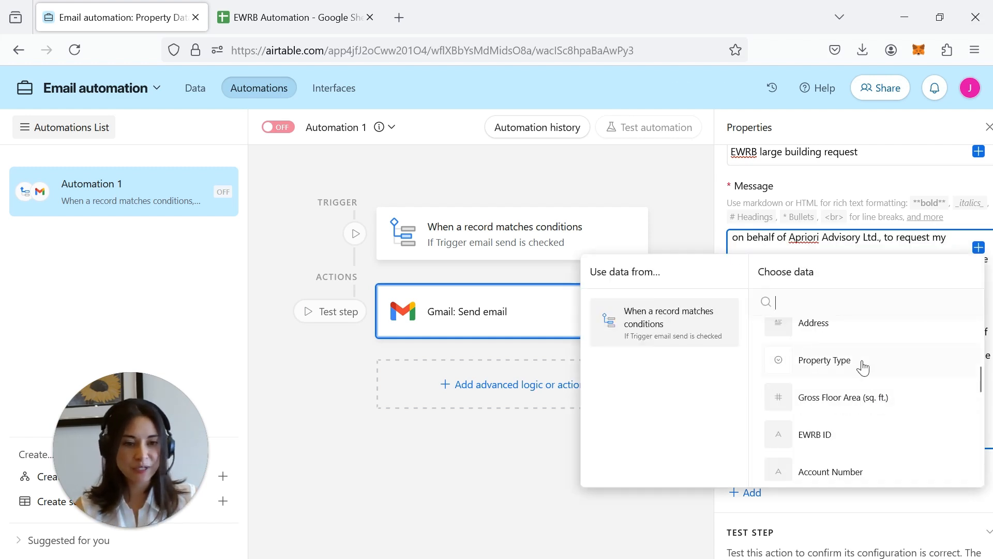
pyautogui.scroll(-5, 866, 409)
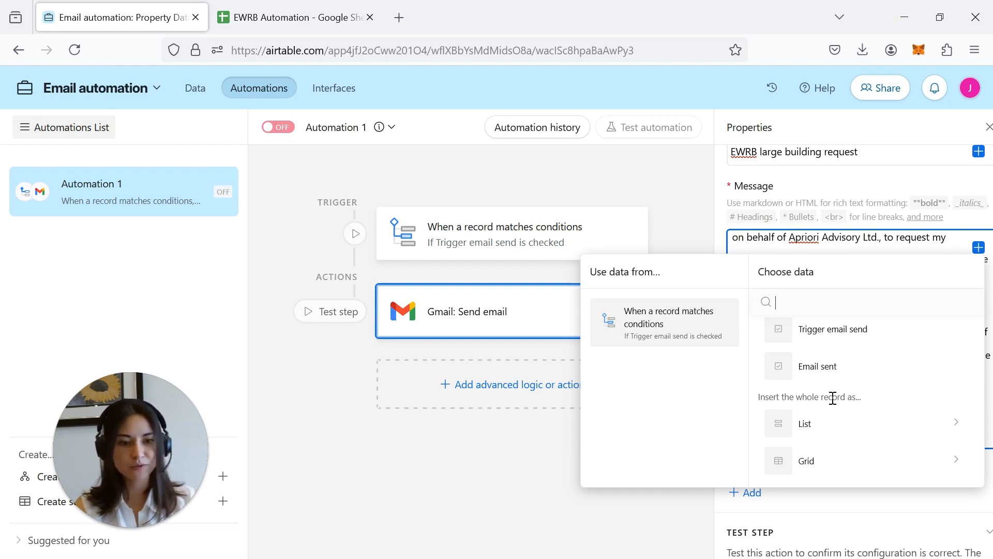
# - Insert a record grid with Address, Property Type, Gross Floor Area, IDs, numbers and Utility Provider
pyautogui.click(921, 471)
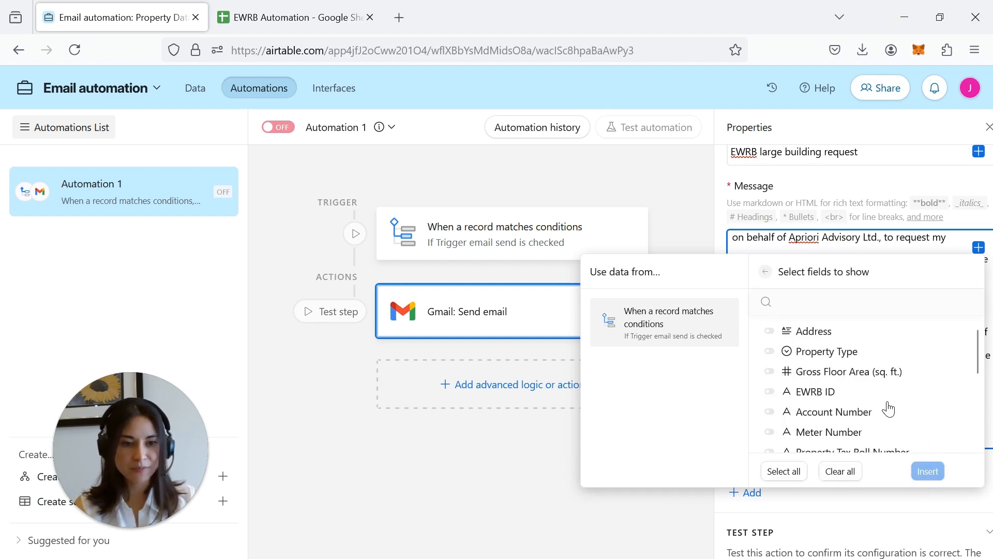
pyautogui.click(770, 331)
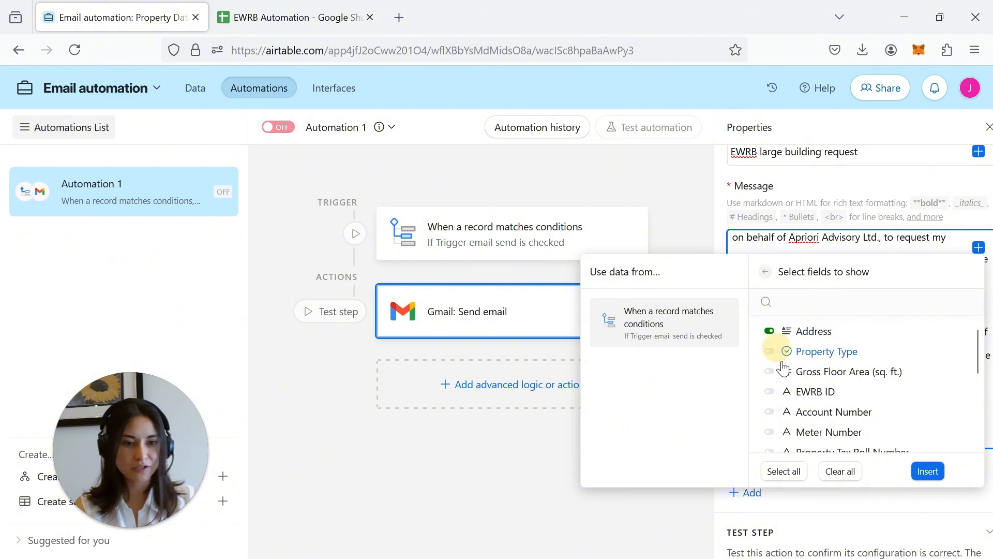
pyautogui.click(770, 351)
pyautogui.click(771, 372)
pyautogui.click(771, 392)
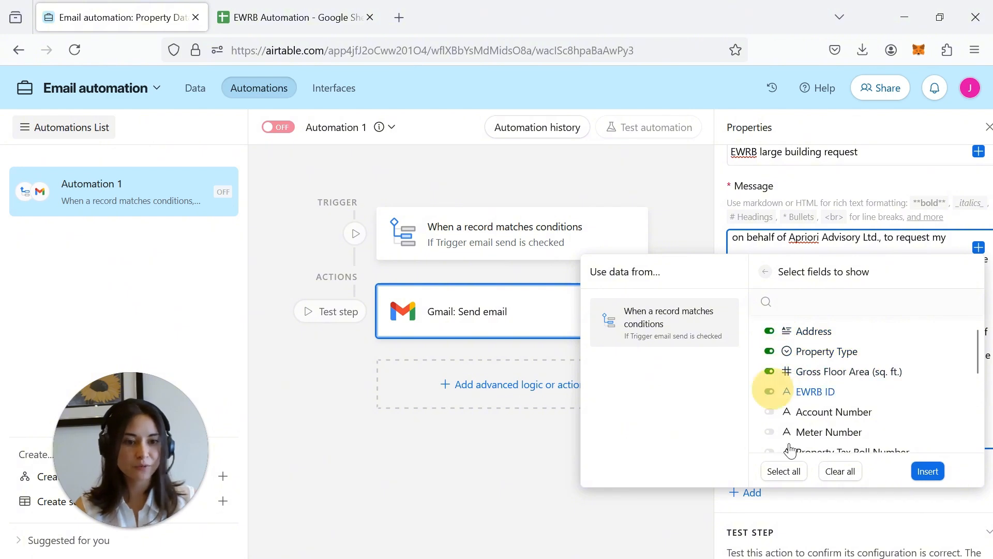
pyautogui.click(769, 411)
pyautogui.click(770, 432)
pyautogui.scroll(-2, 784, 403)
pyautogui.click(770, 364)
pyautogui.click(771, 384)
pyautogui.scroll(-3, 791, 393)
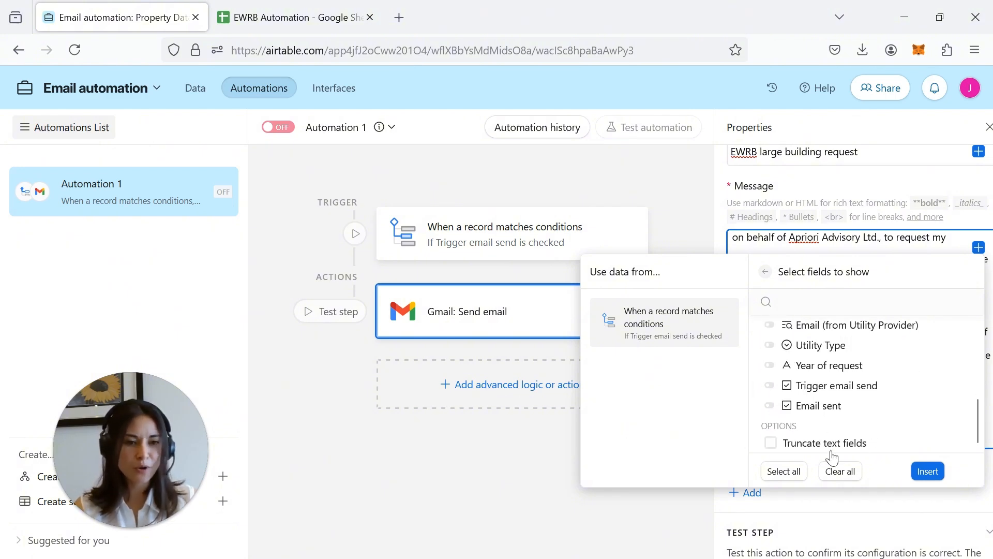
pyautogui.click(926, 470)
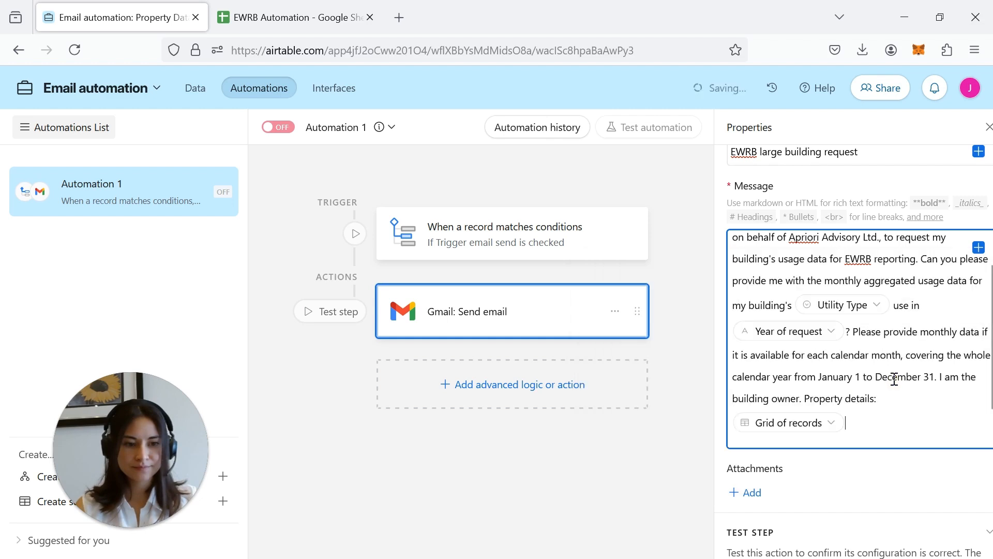
pyautogui.scroll(-3, 894, 379)
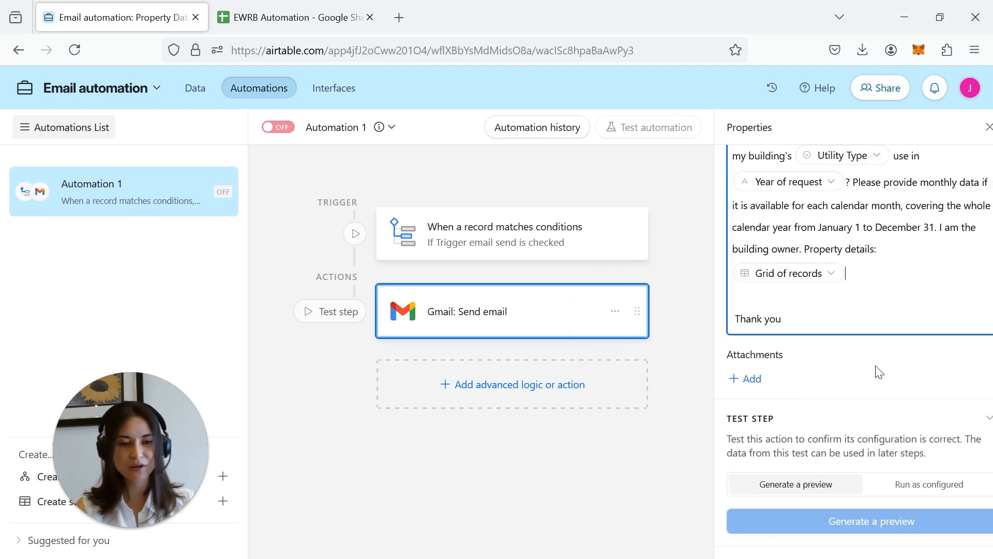
# - Add an Update record step on Property Data targeting the triggering record's Airtable record ID
pyautogui.click(527, 402)
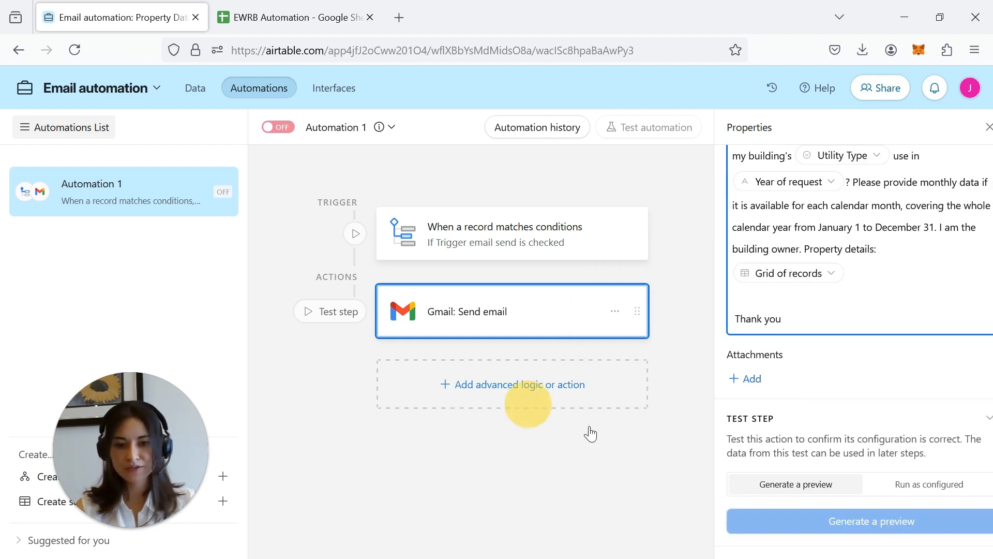
pyautogui.scroll(-3, 494, 470)
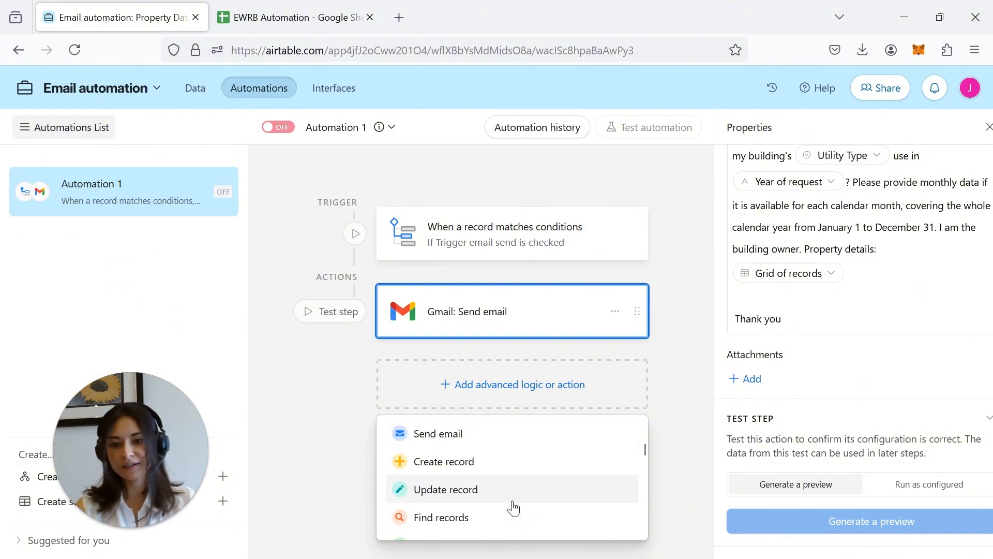
pyautogui.click(494, 496)
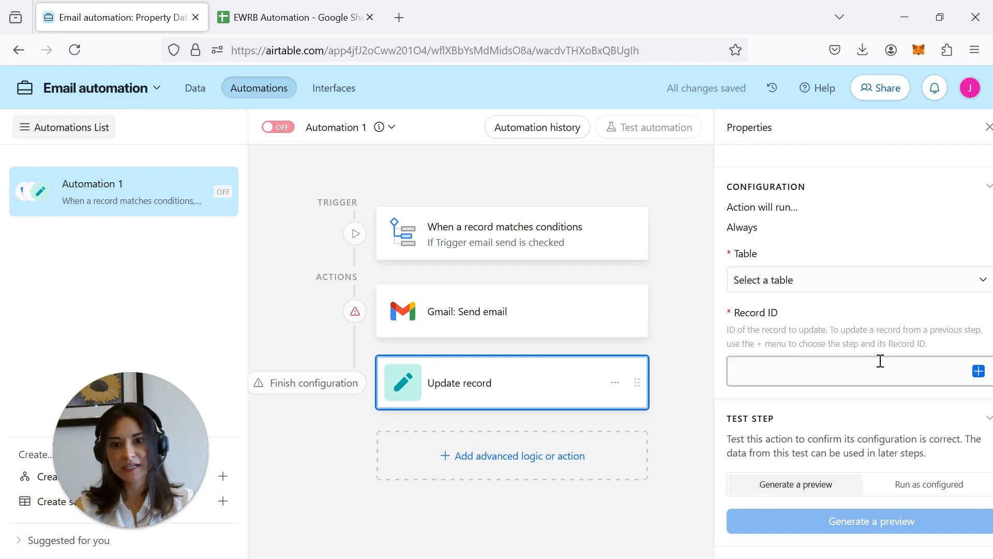
pyautogui.click(862, 282)
pyautogui.click(600, 333)
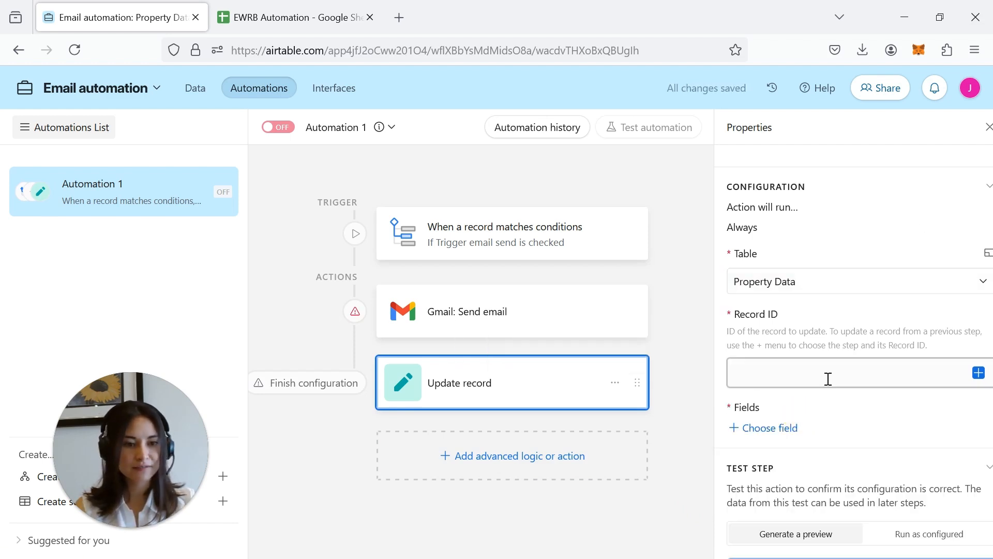
pyautogui.scroll(-1, 828, 379)
pyautogui.click(869, 330)
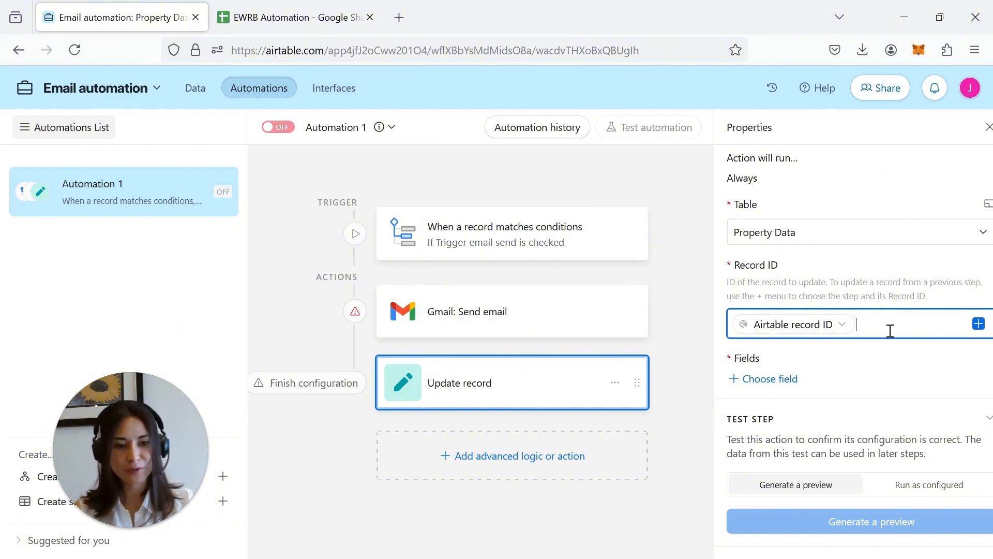
# - Have the update step set the Email sent checkbox to checked
pyautogui.click(767, 381)
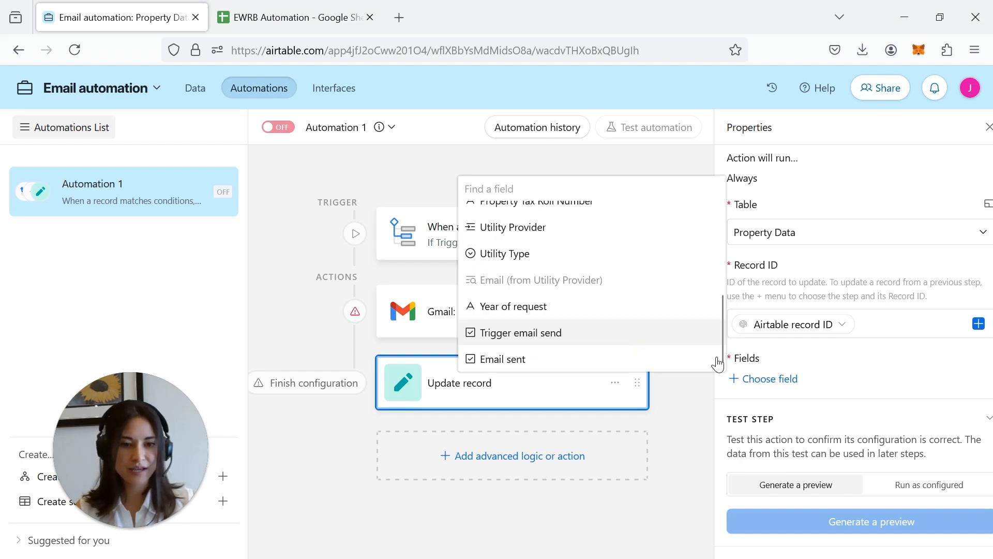
pyautogui.click(493, 359)
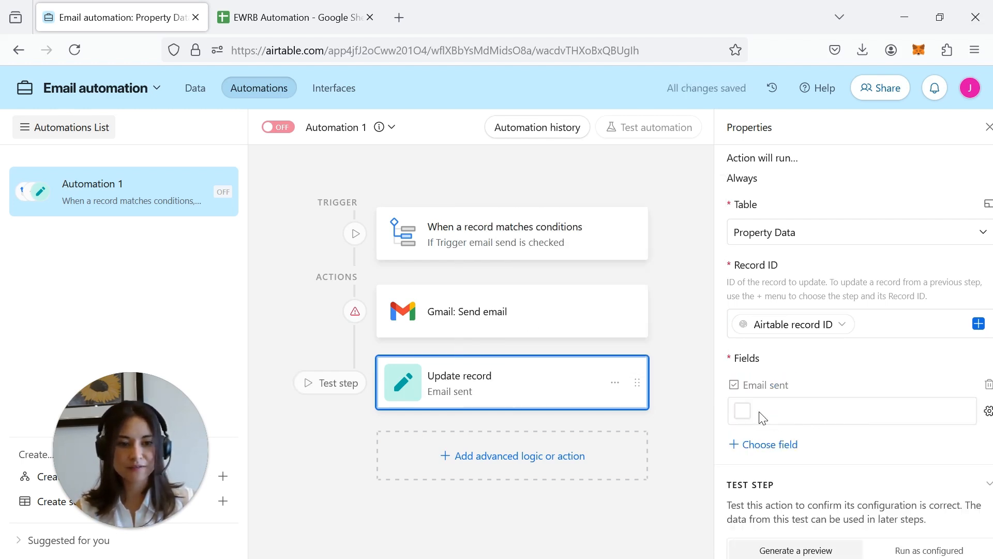
pyautogui.click(743, 409)
pyautogui.scroll(-2, 913, 438)
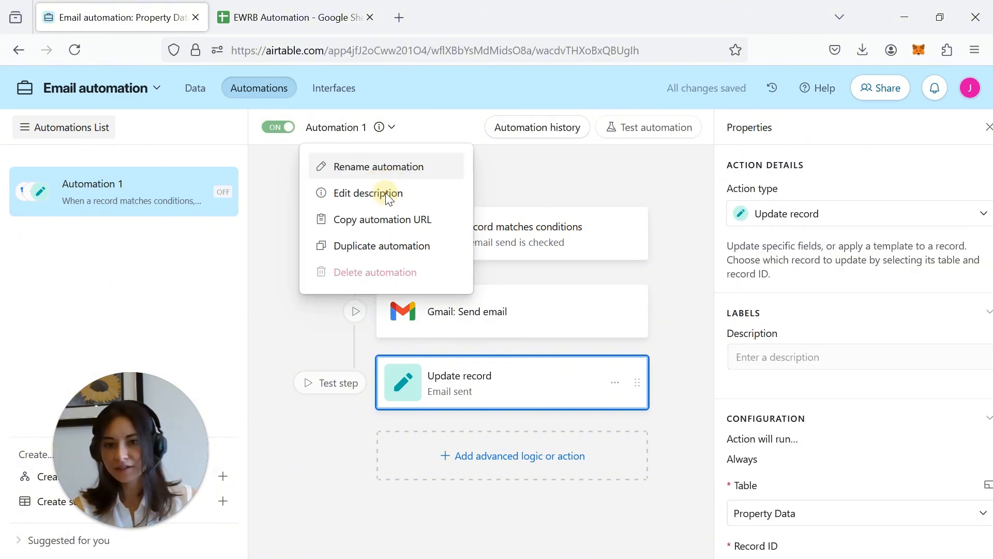
pyautogui.click(377, 167)
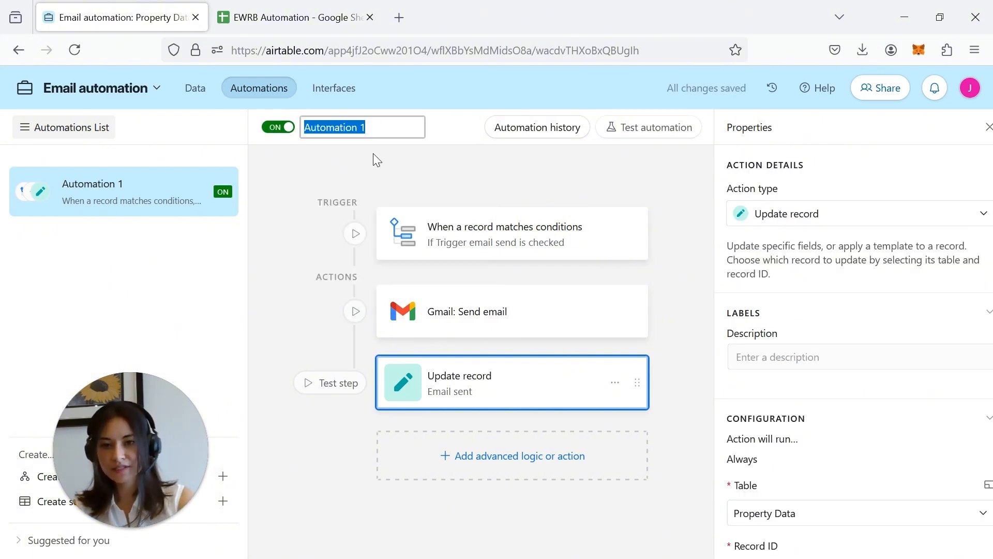
# - Rename the automation by typing 'Email EWRB reque' as its new title
pyautogui.write('Email EWRB')
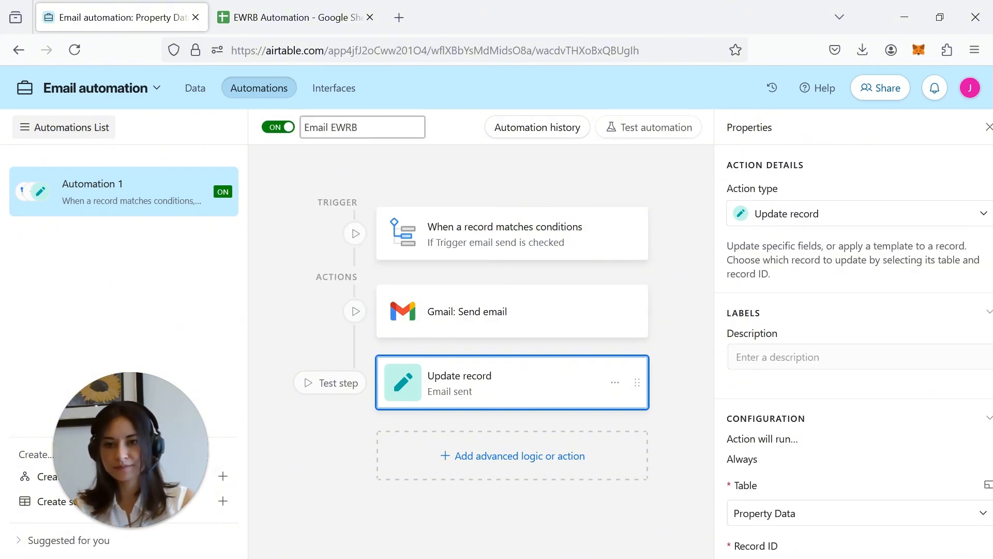
pyautogui.write(' reque')
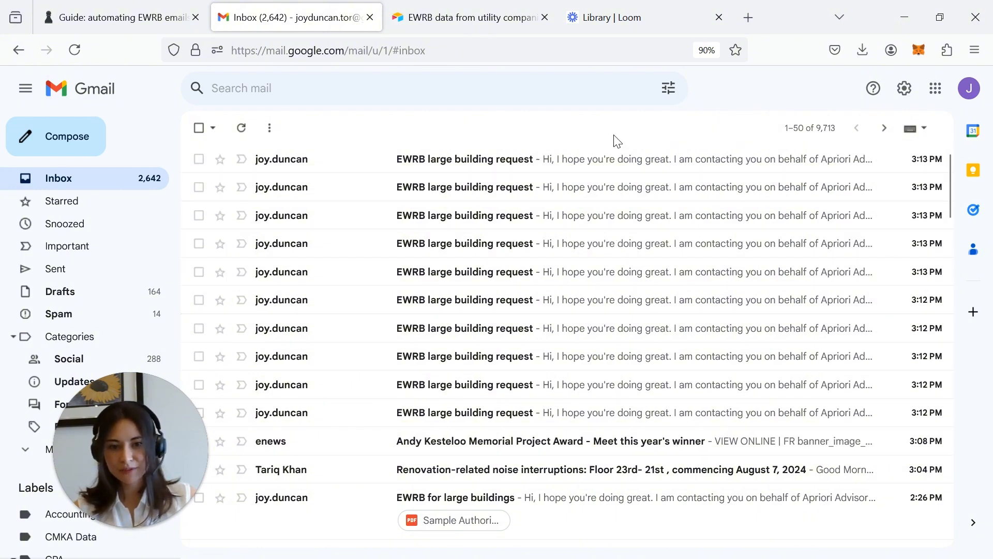
# - Open the newest EWRB request email in Gmail and review its body and property details table
pyautogui.click(616, 160)
pyautogui.moveTo(246, 233); pyautogui.dragTo(542, 248)
pyautogui.click(668, 292)
pyautogui.scroll(-1, 637, 273)
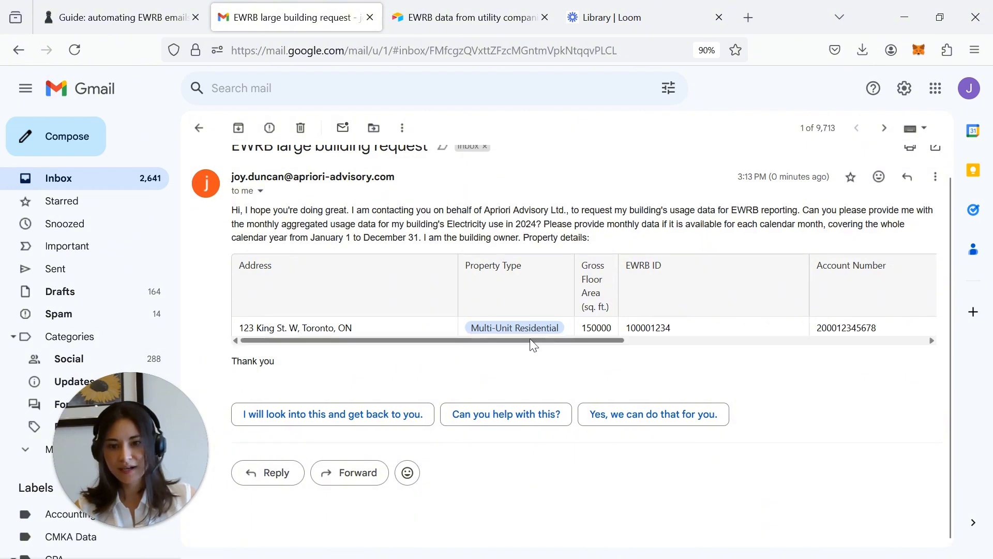
pyautogui.moveTo(530, 340); pyautogui.dragTo(700, 356)
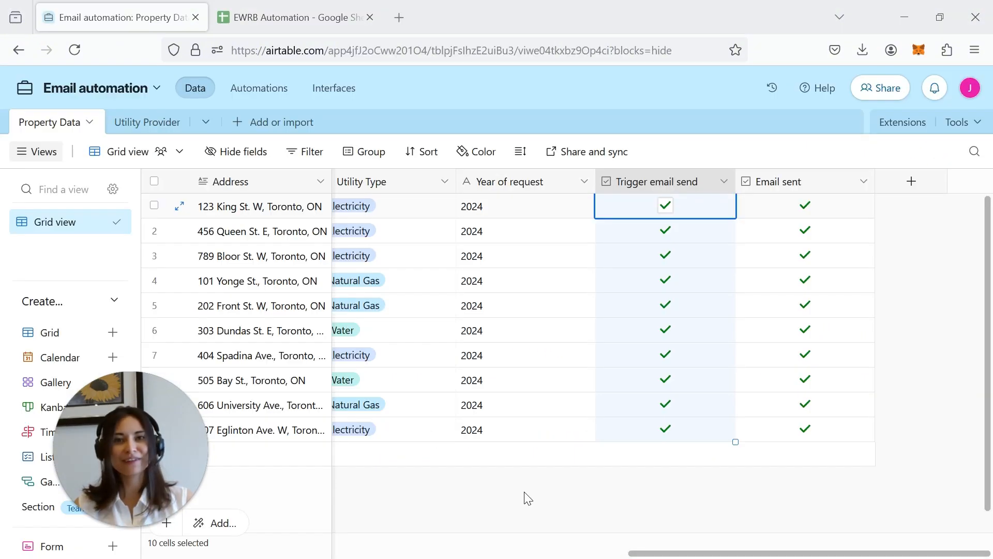